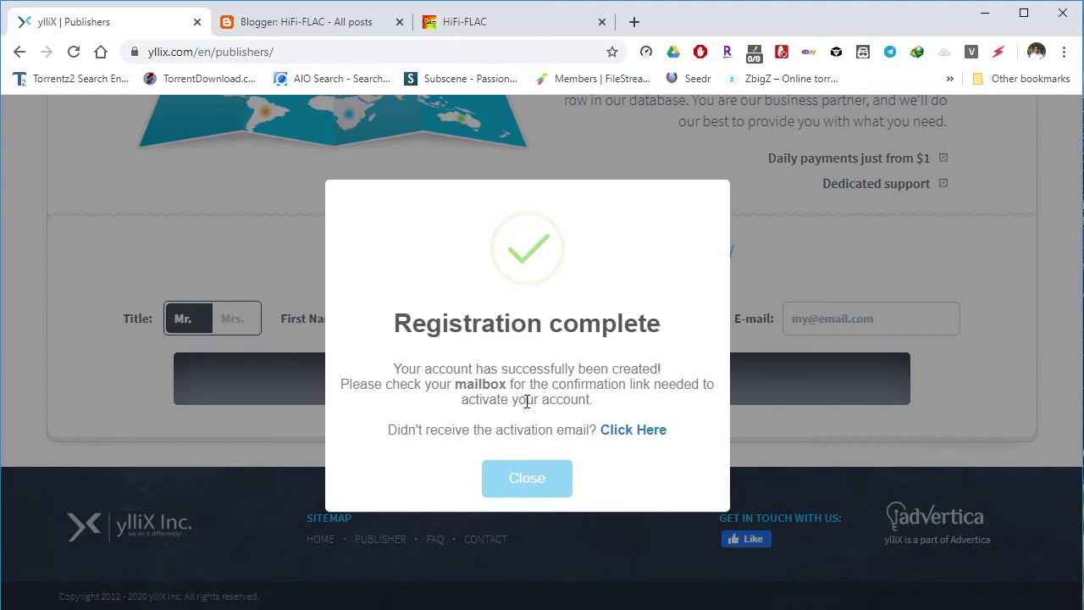
# Dismiss the registration message, then log in to the publisher account and open the ad tag generator.
pyautogui.click(525, 479)
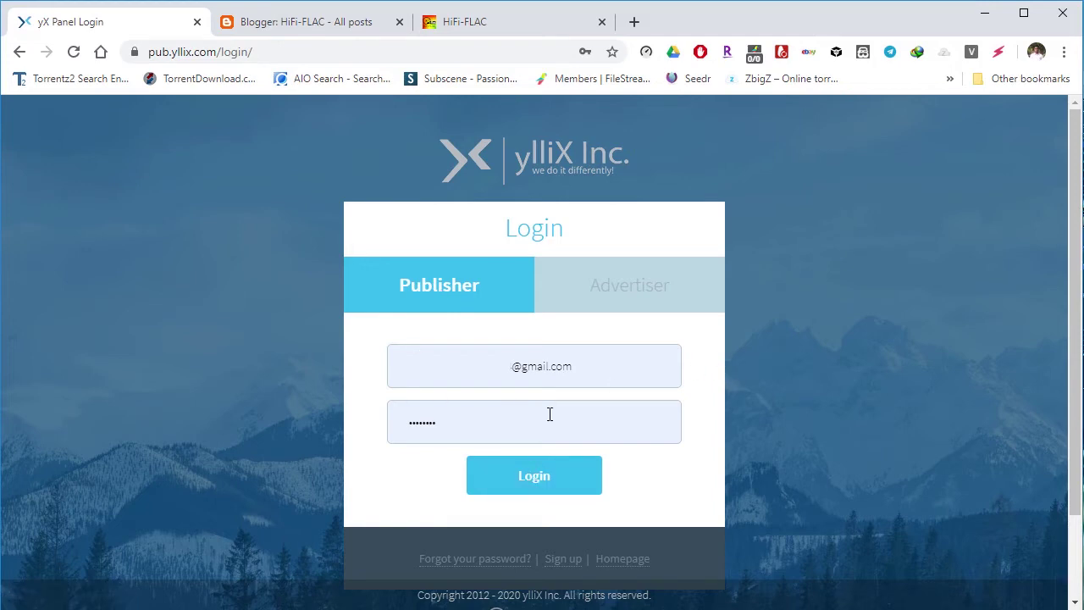
pyautogui.click(536, 483)
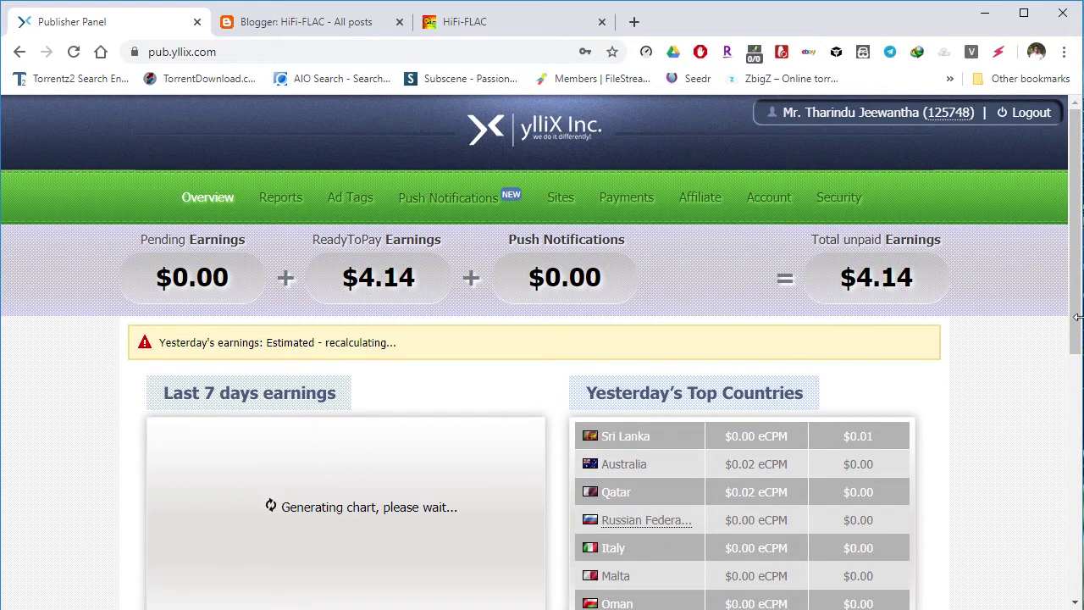
pyautogui.click(348, 201)
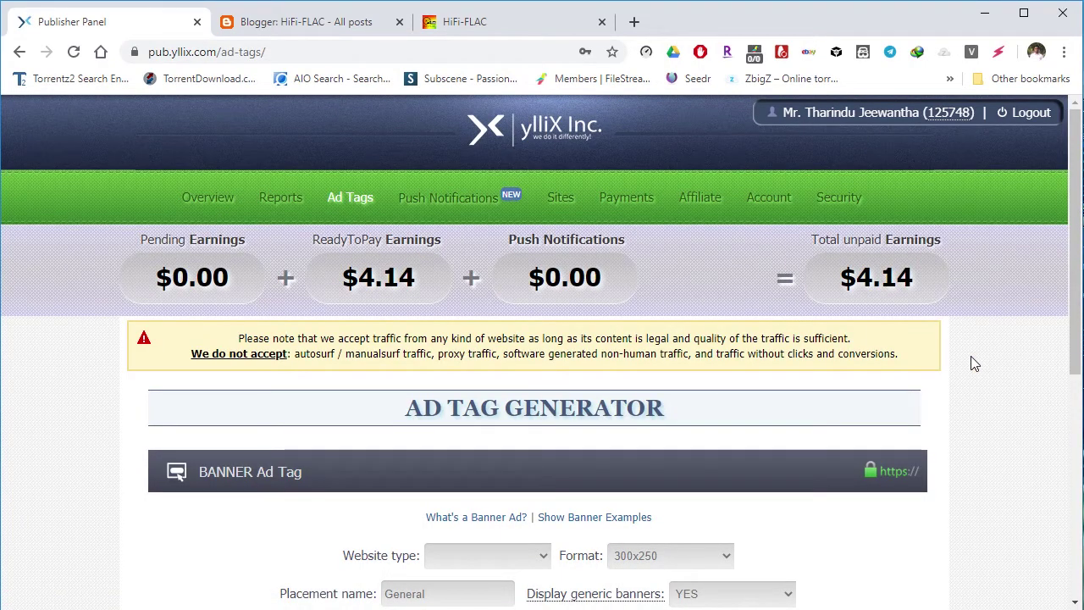
pyautogui.scroll(-3, 974, 365)
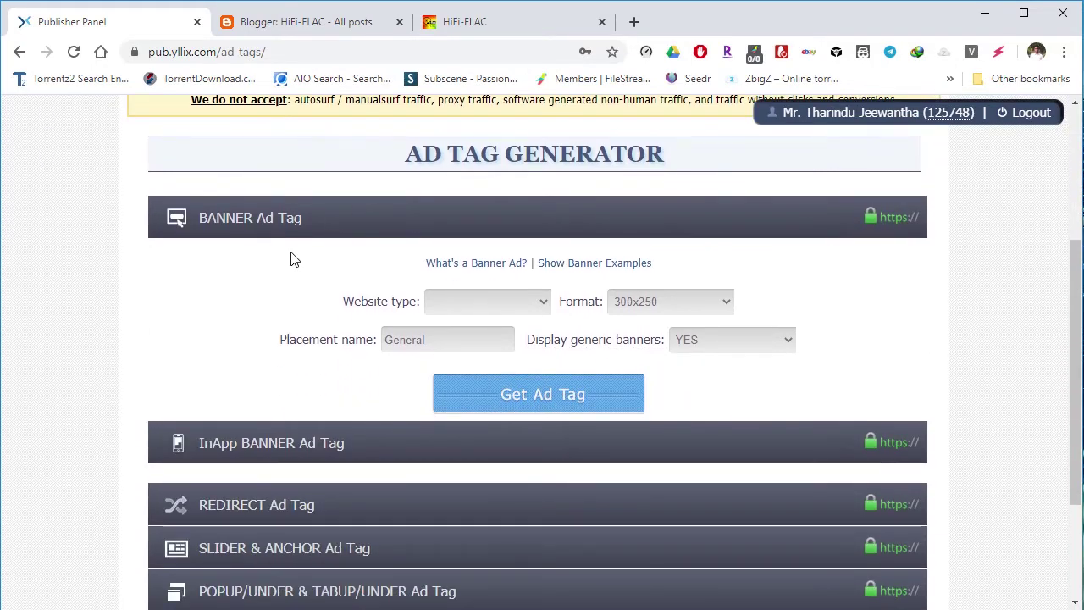
pyautogui.scroll(-2, 290, 258)
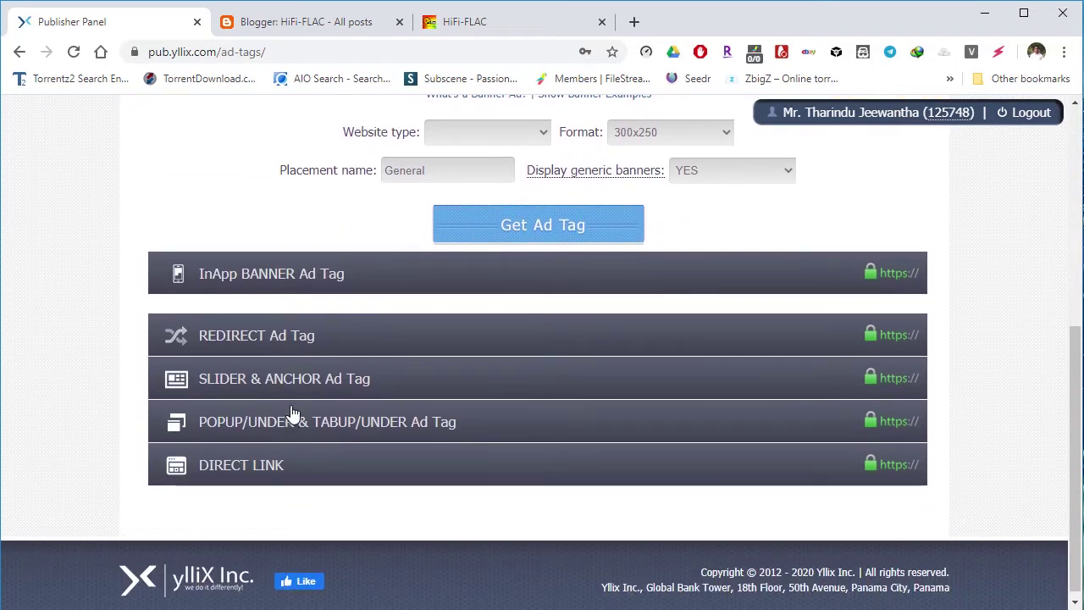
pyautogui.scroll(2, 292, 281)
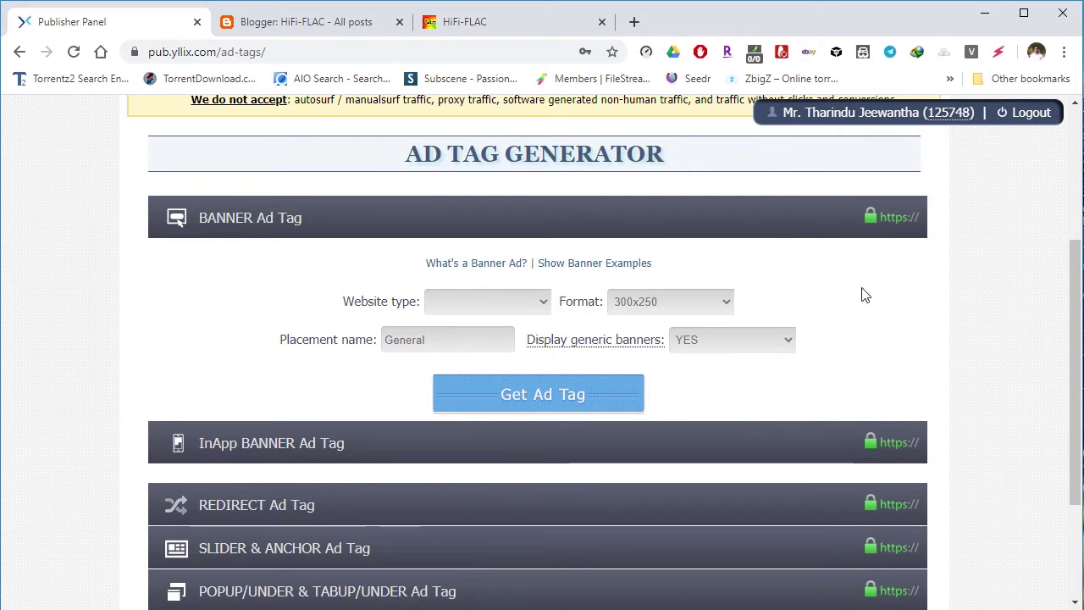
# Pause AdBlock on all sites and reload the HiFi-FLAC blog's home page.
pyautogui.click(700, 54)
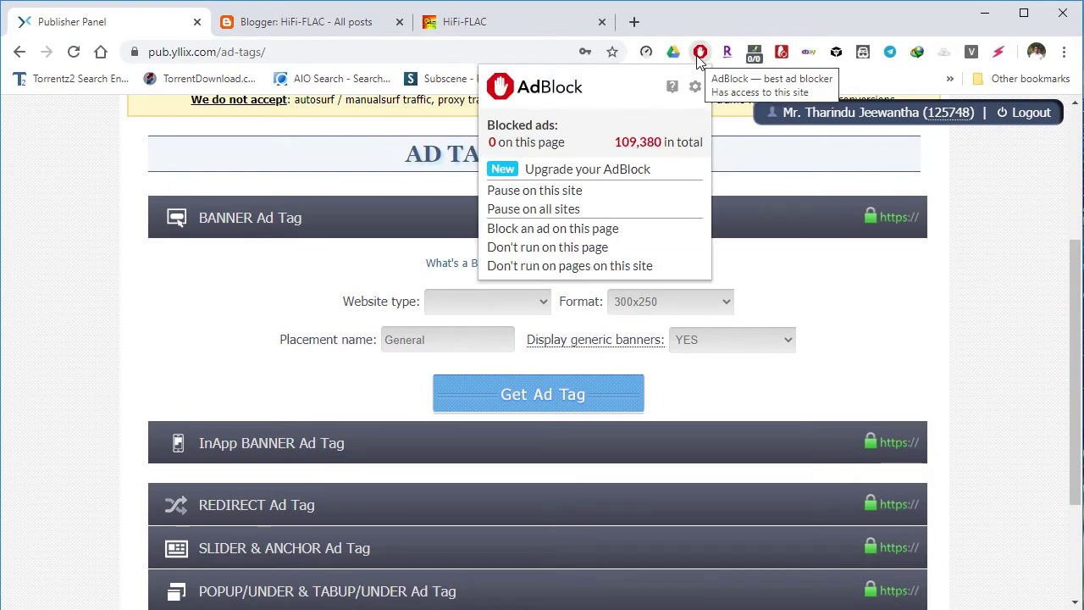
pyautogui.click(569, 211)
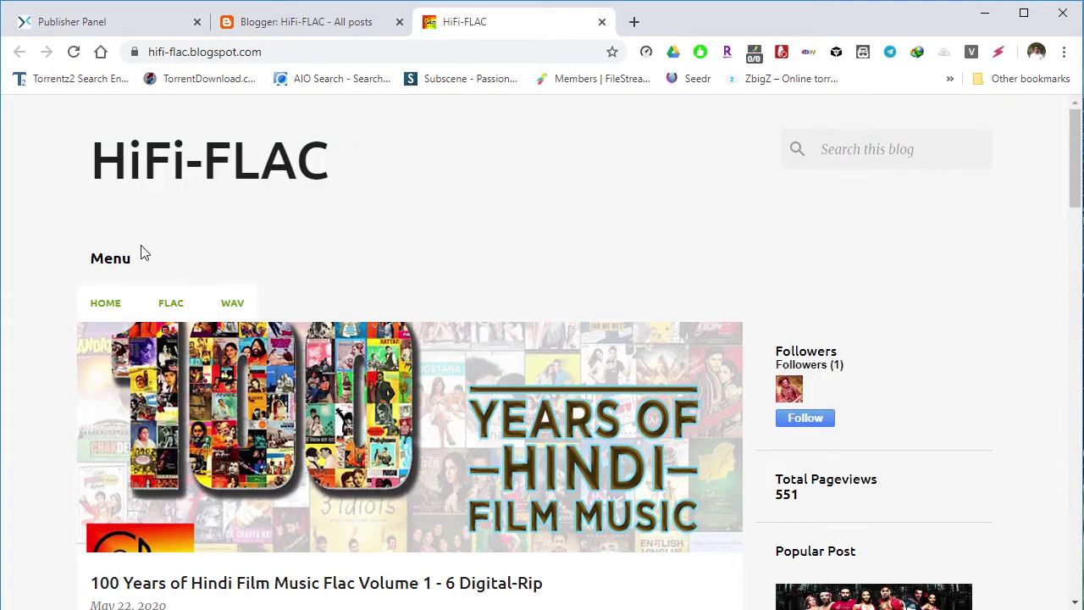
pyautogui.click(114, 312)
# Switch to Blogger and open the HiFi-FLAC blog's layout at the Sidebar section.
pyautogui.click(305, 25)
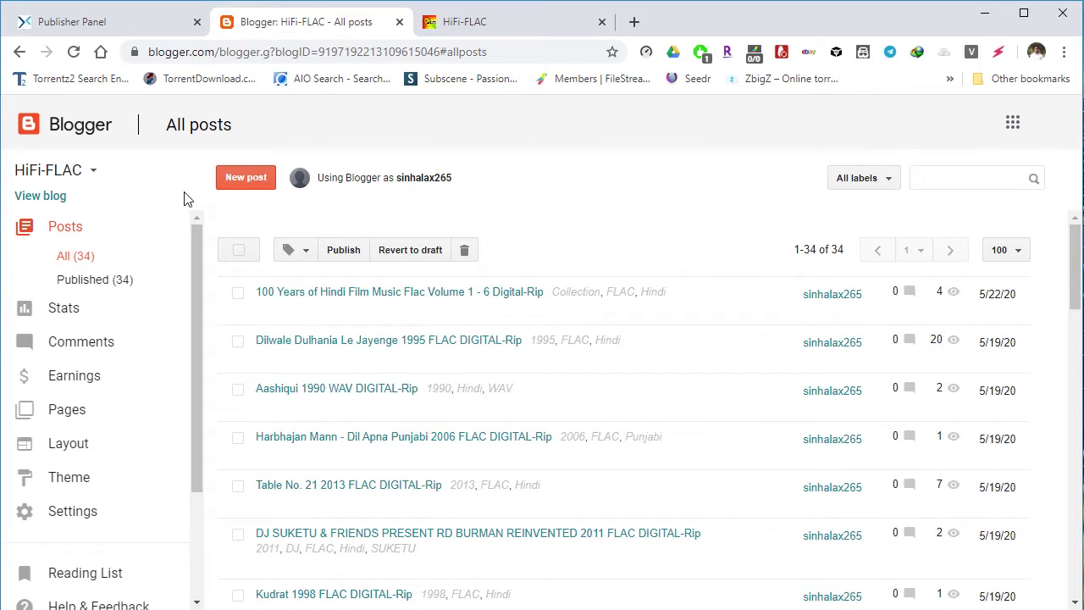
pyautogui.click(72, 447)
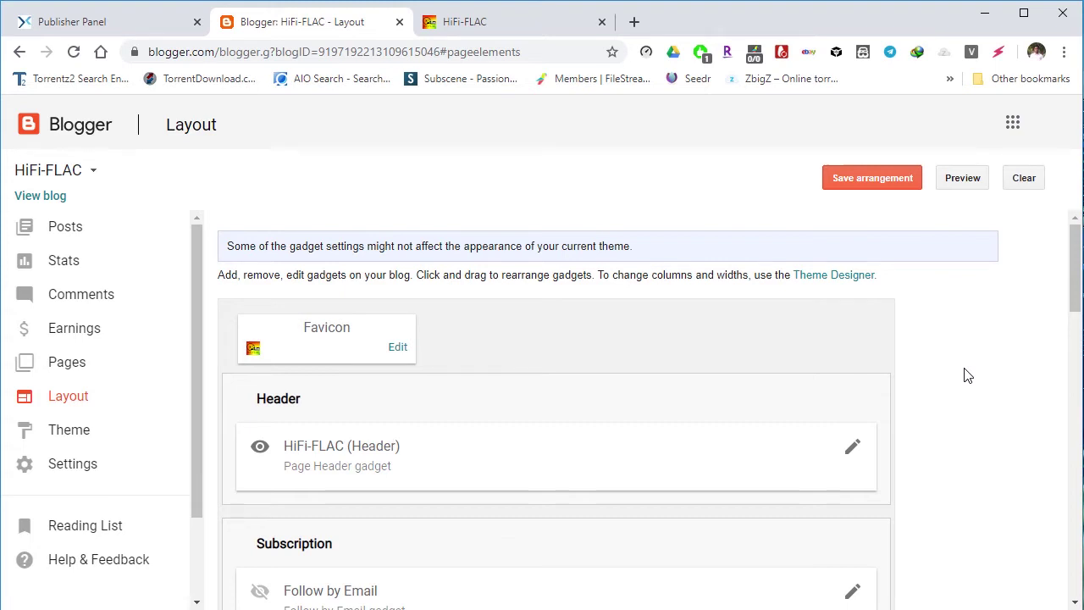
pyautogui.scroll(-2, 968, 375)
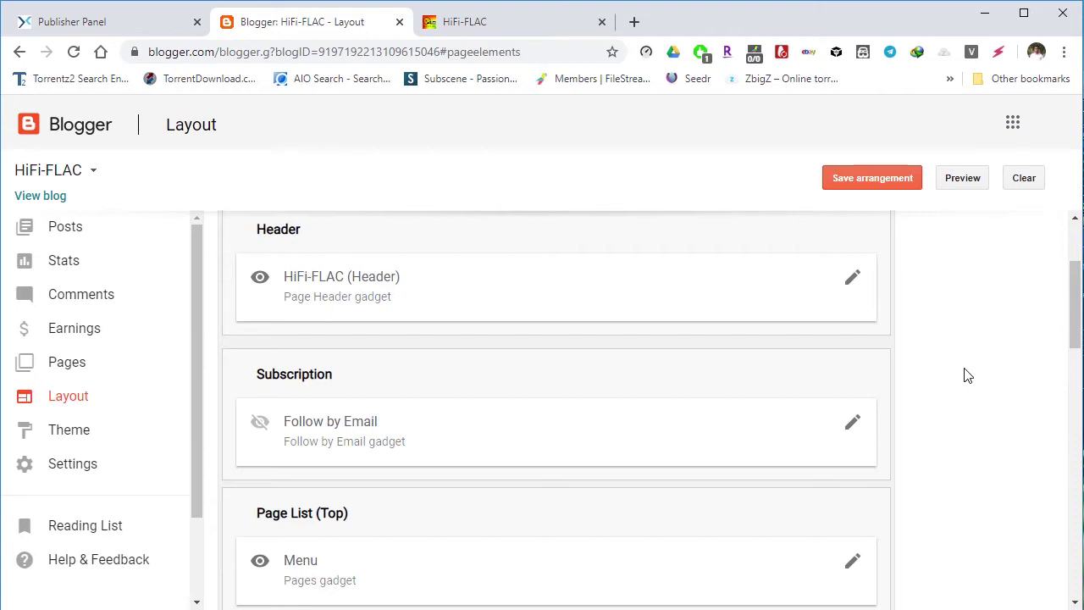
pyautogui.scroll(-4, 968, 375)
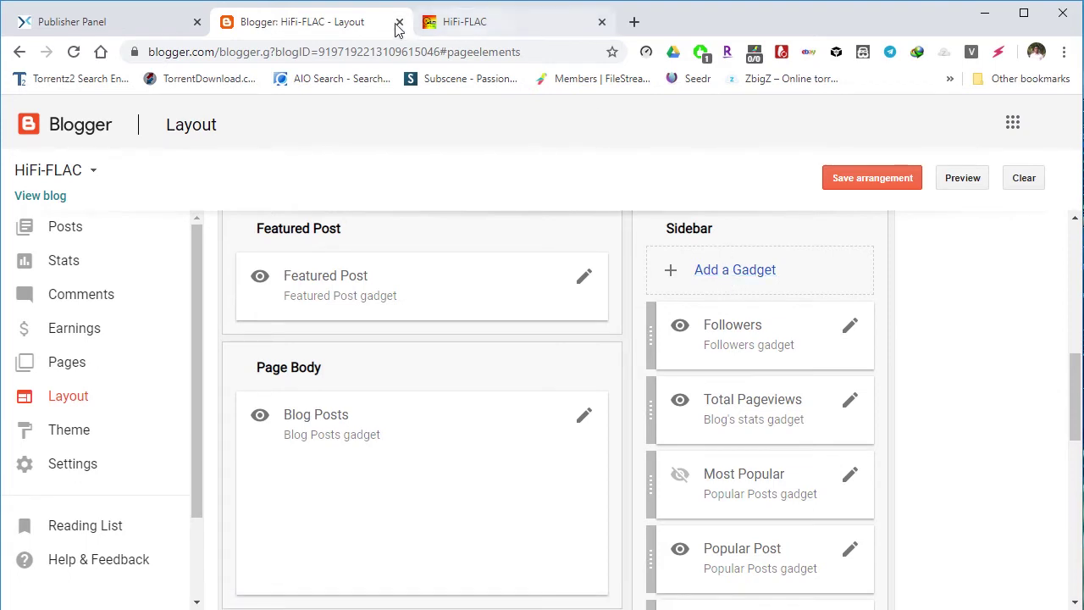
# In the yllix banner ad tag form, set the website type to Mainstream (non-adult) and the format to 300x250.
pyautogui.click(56, 25)
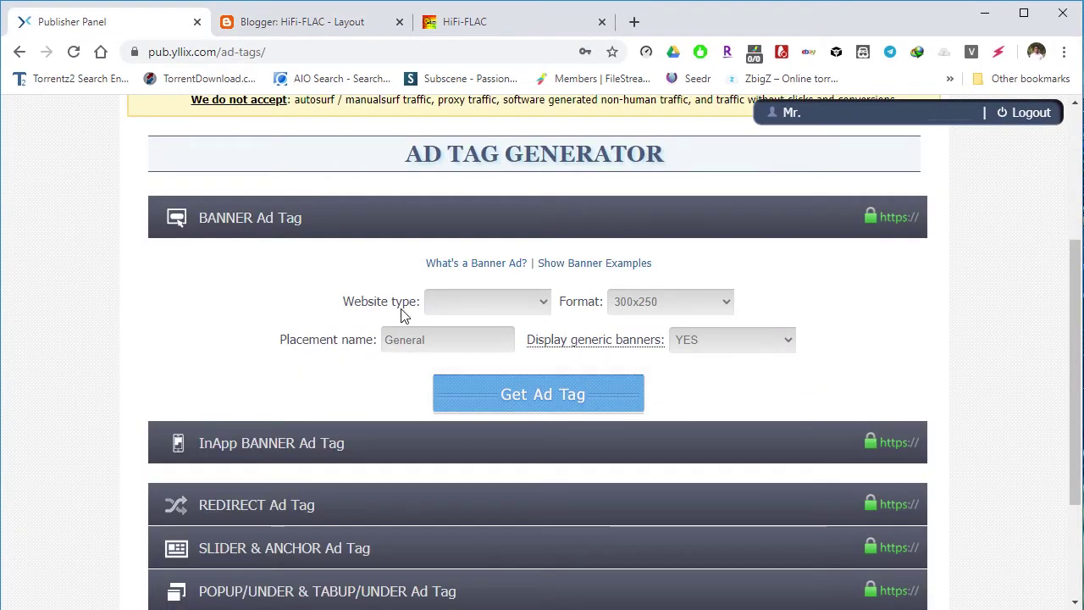
pyautogui.click(546, 303)
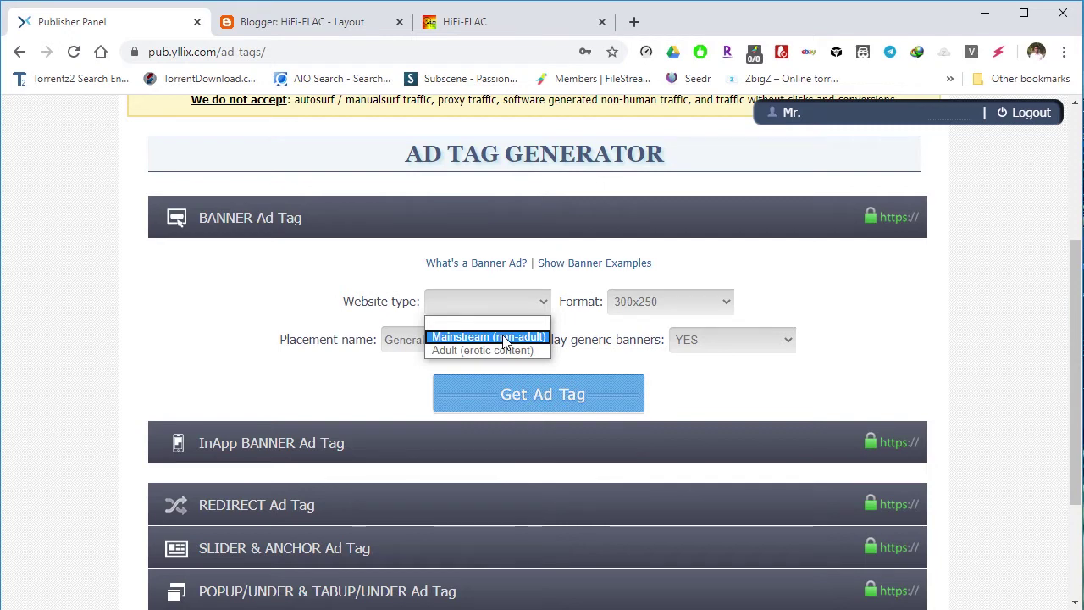
pyautogui.click(504, 338)
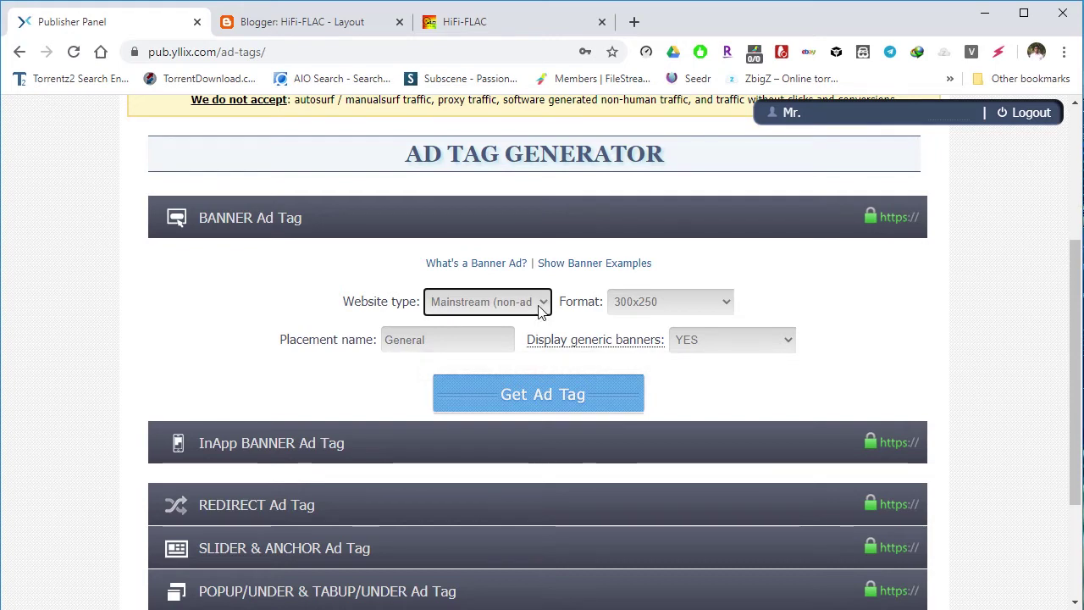
pyautogui.click(437, 344)
pyautogui.click(725, 301)
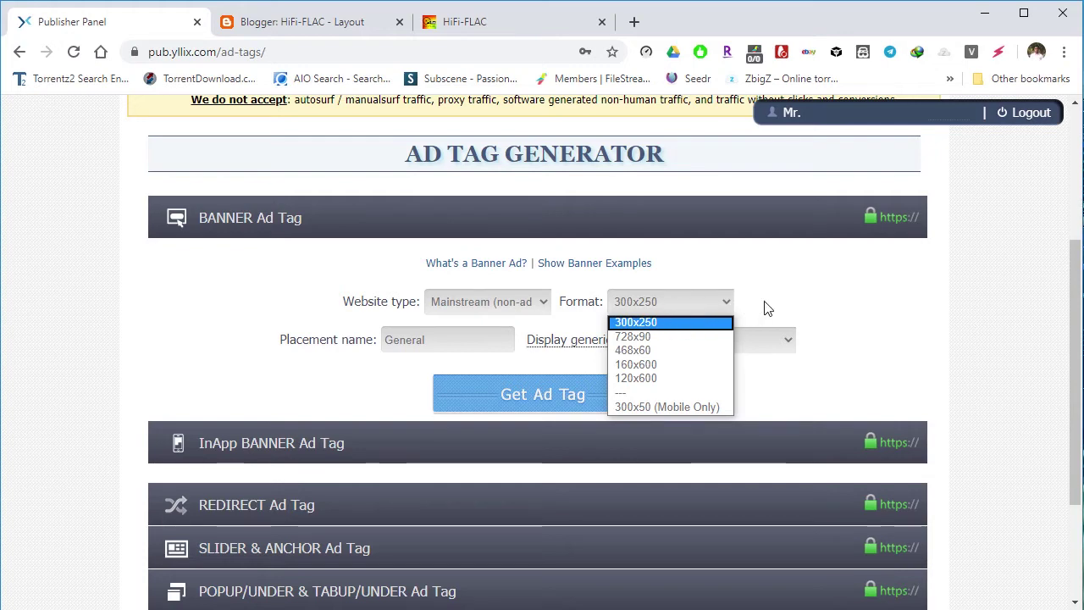
pyautogui.click(812, 299)
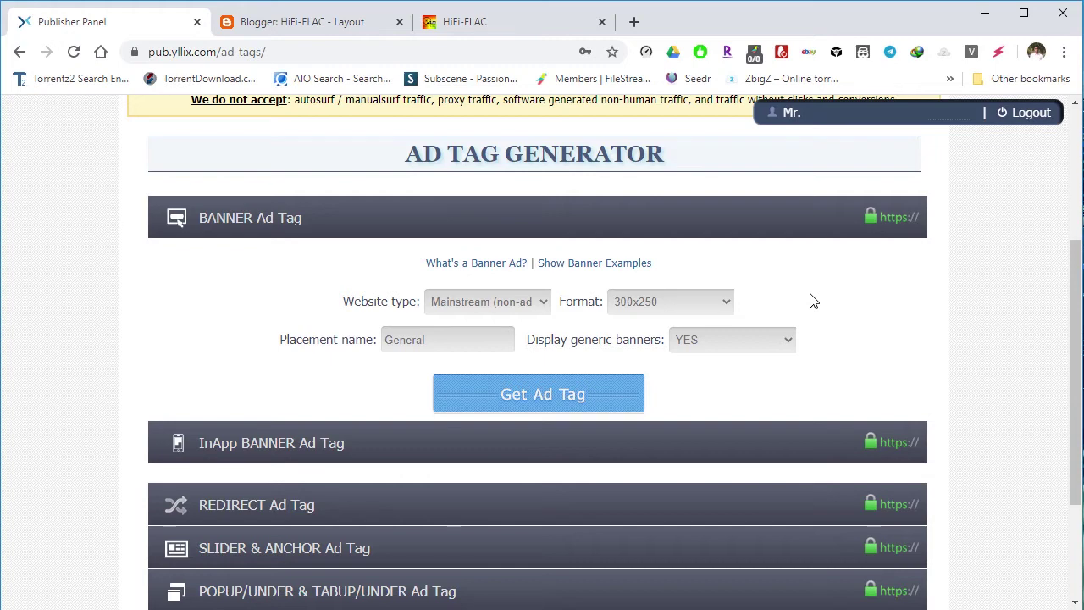
pyautogui.click(726, 303)
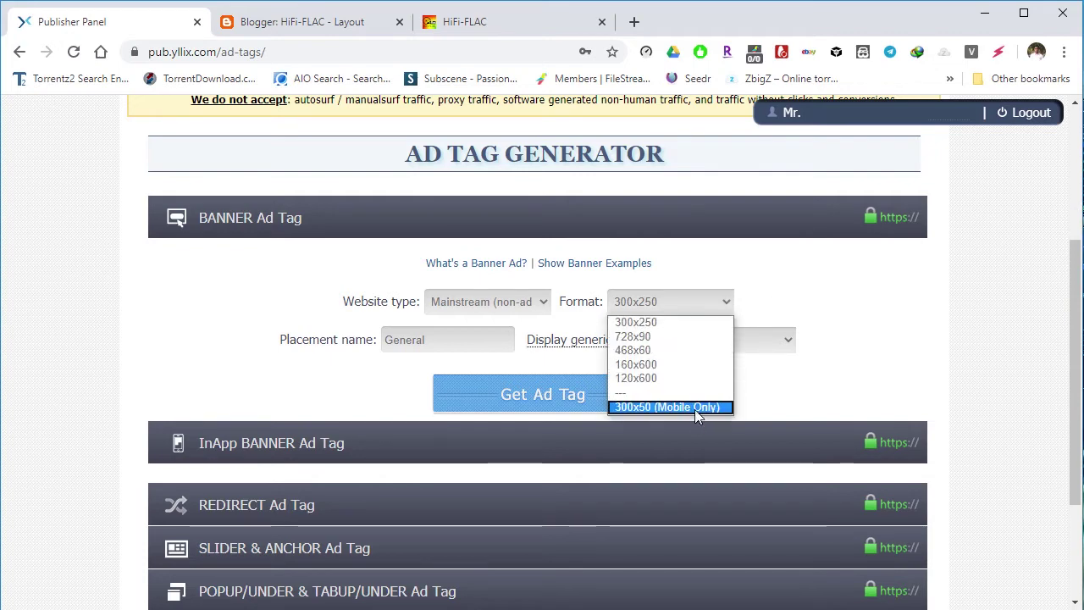
pyautogui.click(651, 324)
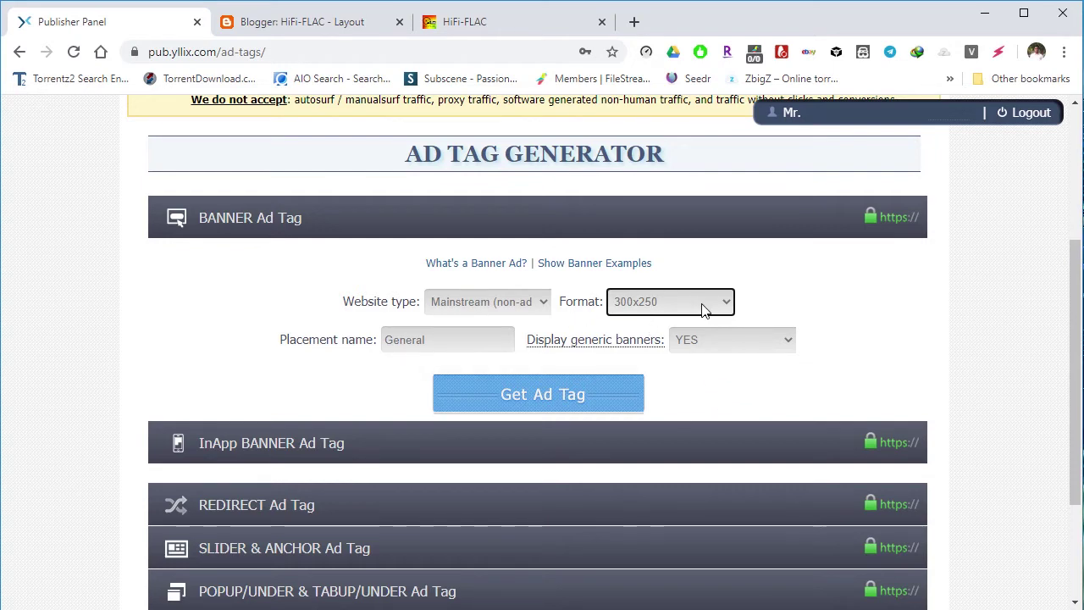
# Generate the banner ad tag and copy its full code.
pyautogui.click(550, 399)
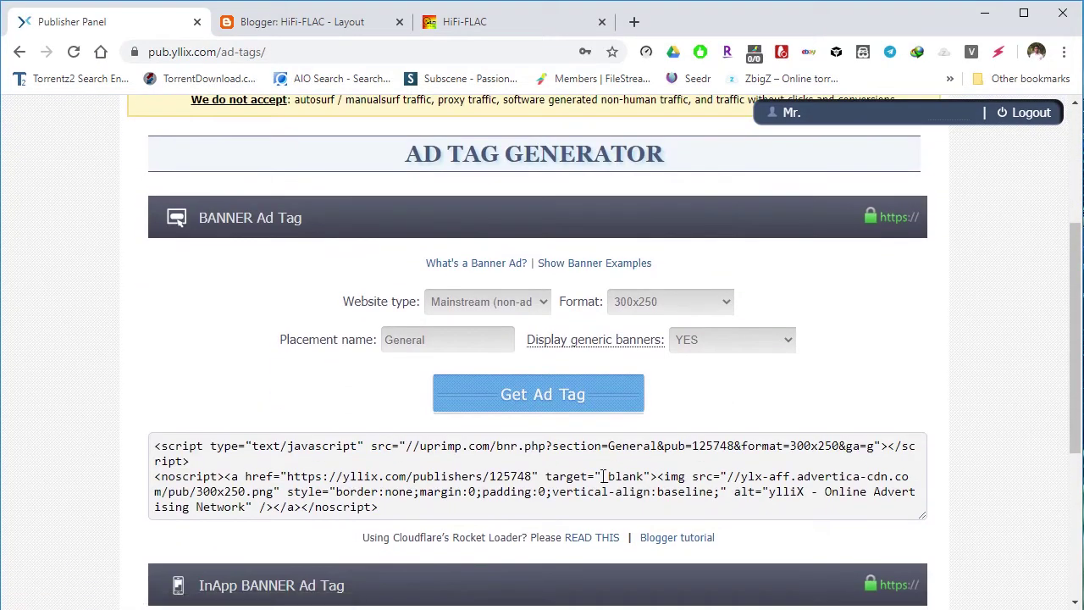
pyautogui.click(518, 491)
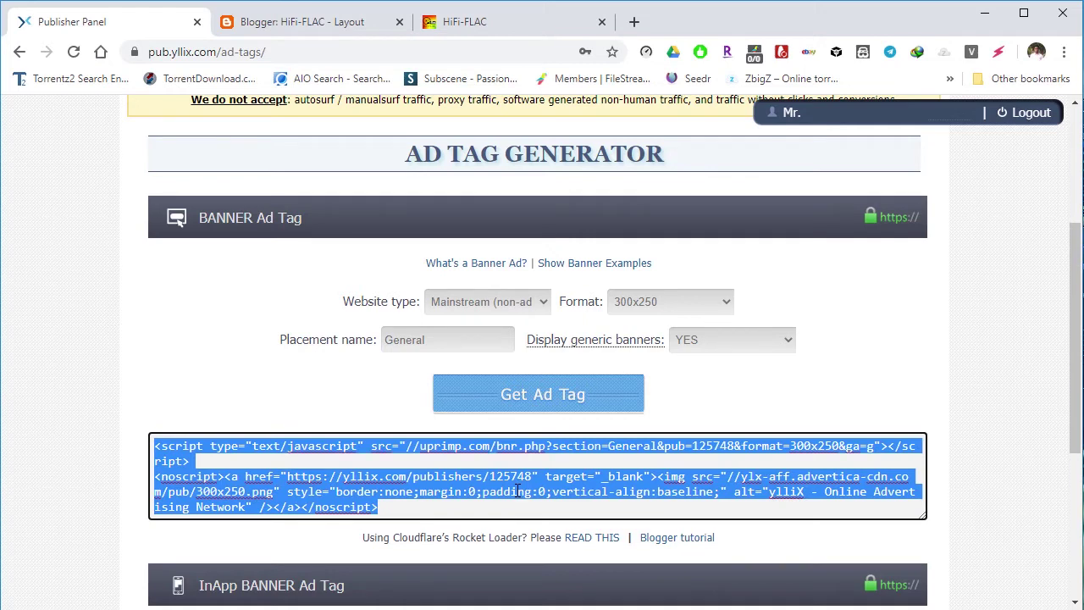
pyautogui.rightClick(518, 491)
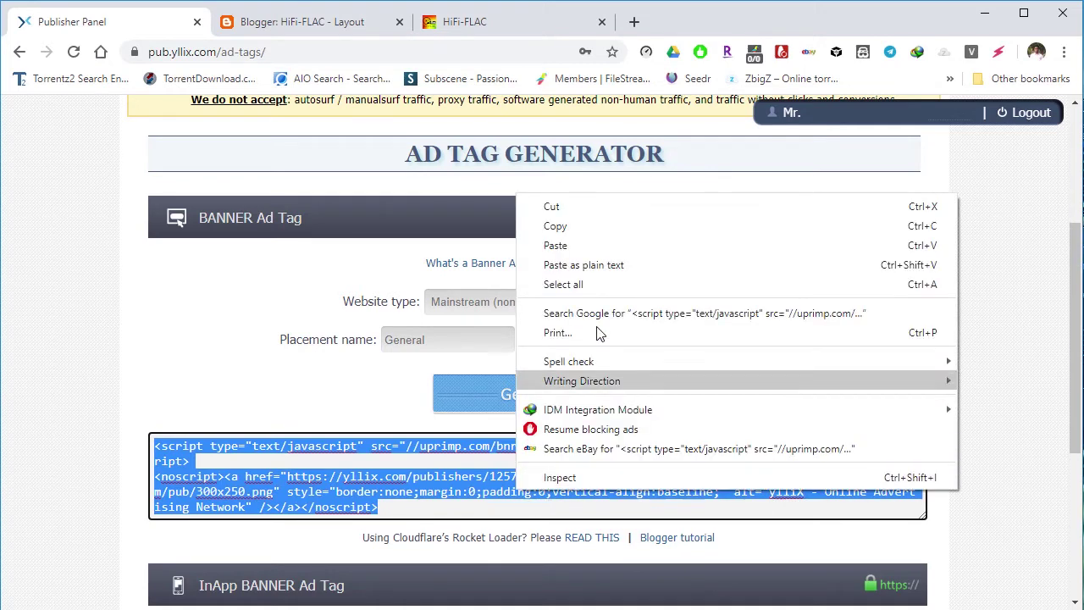
pyautogui.click(560, 234)
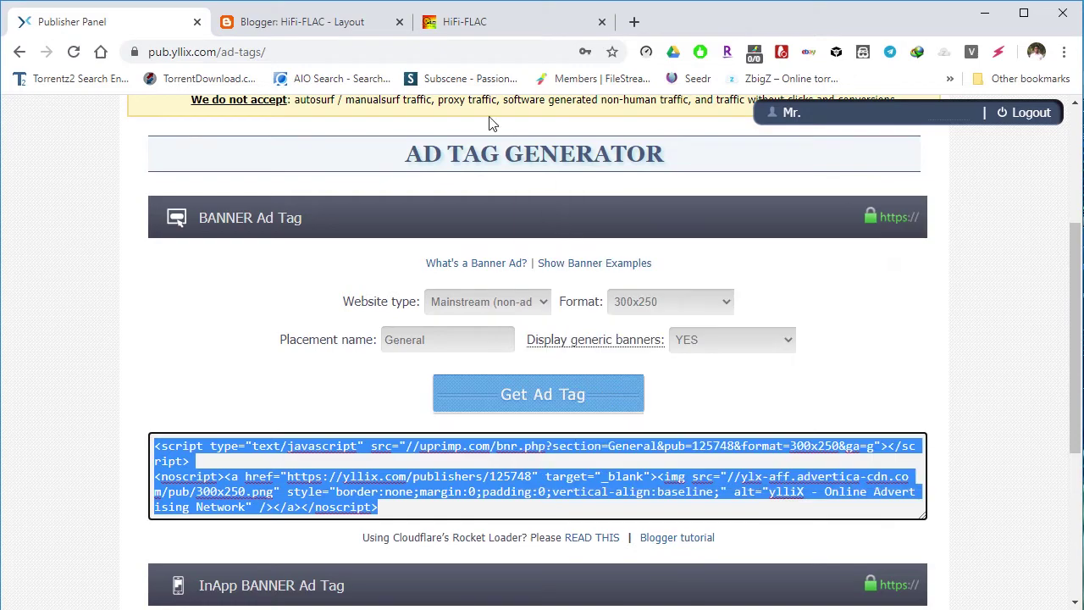
# Switch to the Blogger layout and add an HTML/JavaScript gadget to the Sidebar.
pyautogui.click(296, 21)
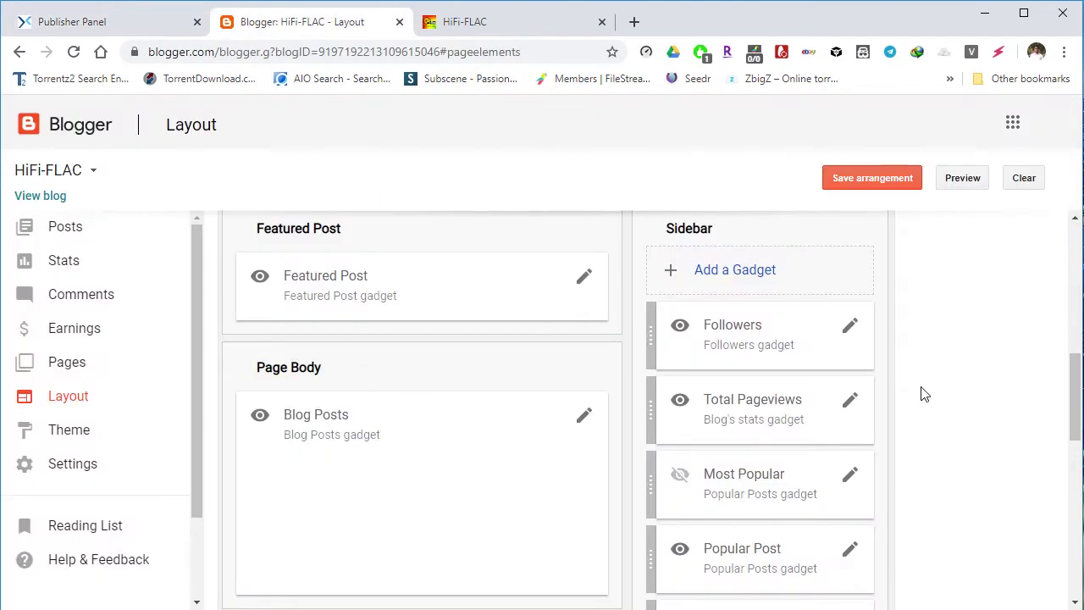
pyautogui.click(735, 269)
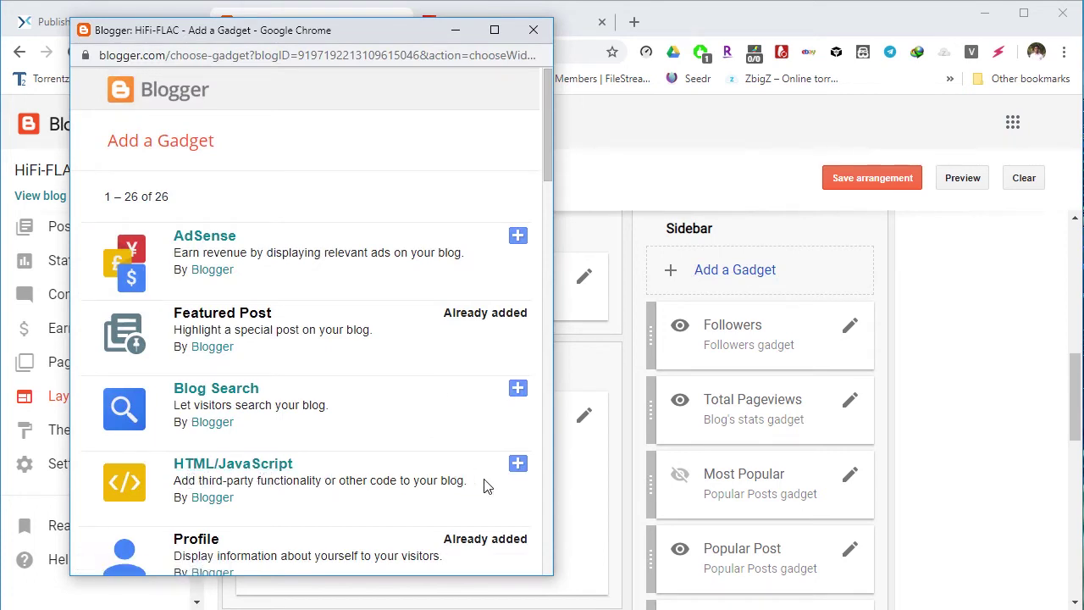
pyautogui.click(517, 465)
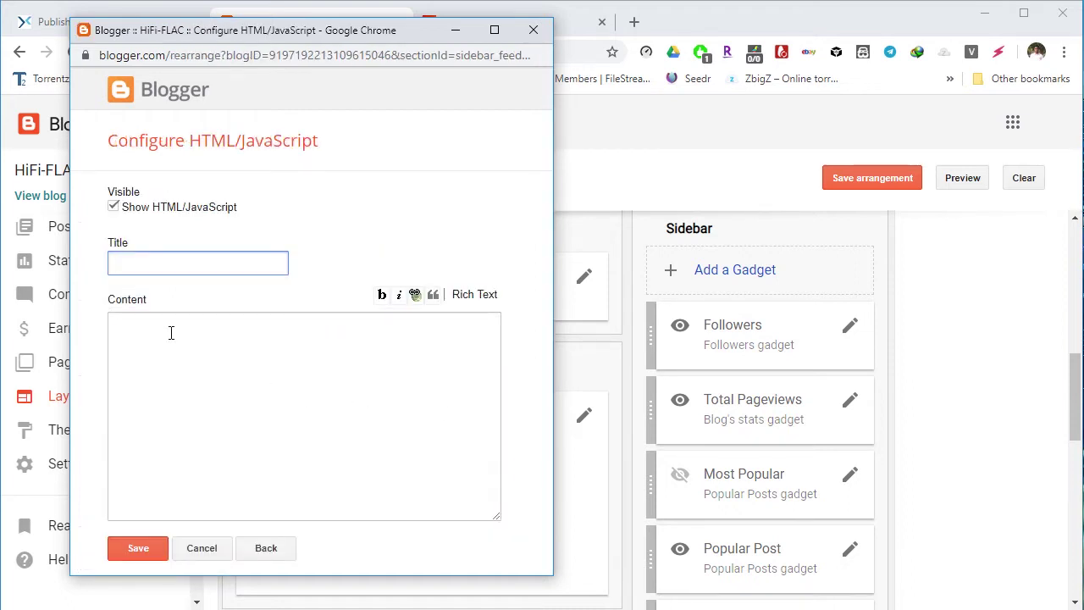
# Paste the banner ad code as the gadget's content, then save the gadget and the layout arrangement.
pyautogui.click(148, 354)
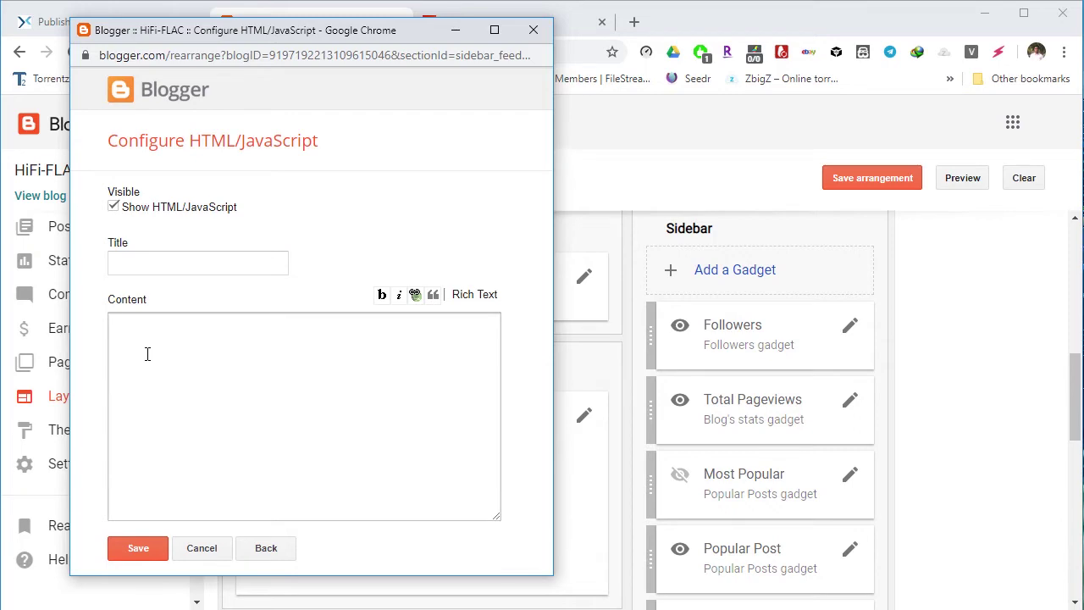
pyautogui.hotkey('ctrl', 'v')
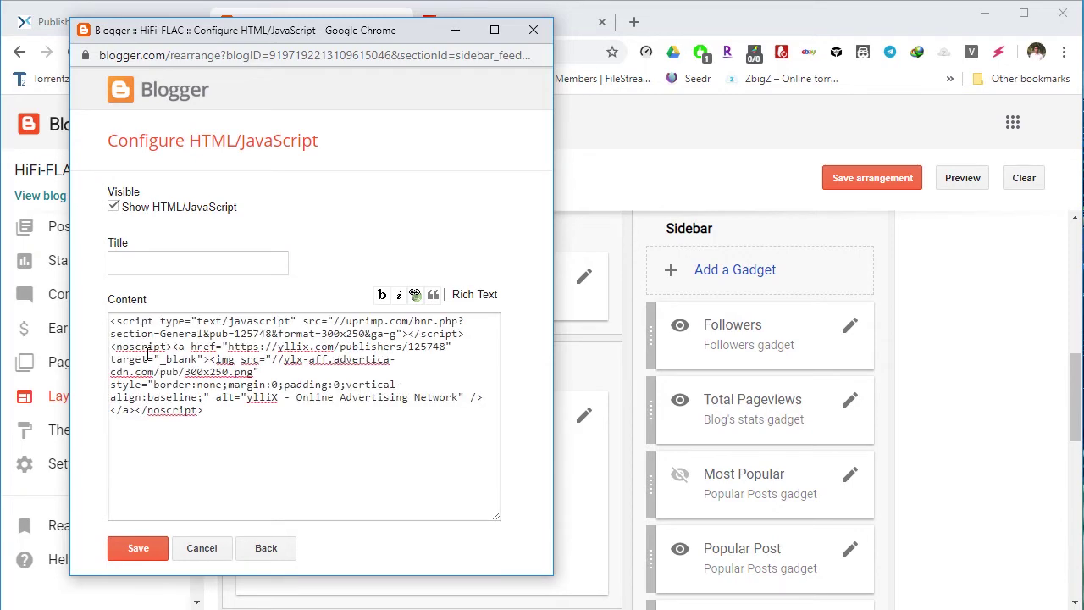
pyautogui.click(132, 549)
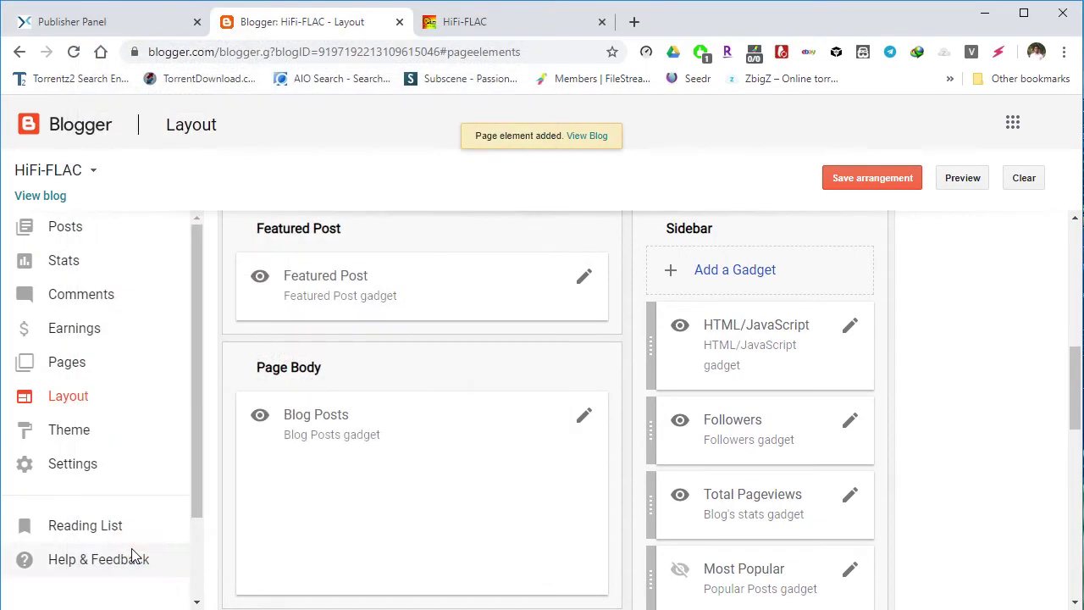
pyautogui.click(860, 185)
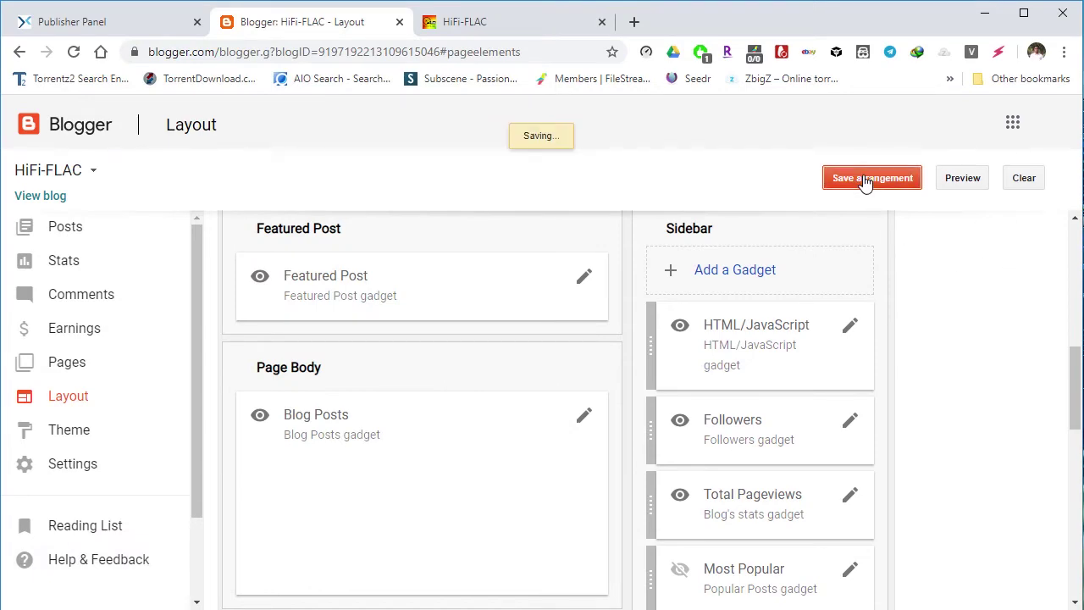
# Reload the HiFi-FLAC blog's home page, test the sidebar banner ad and close the page it opens.
pyautogui.click(511, 27)
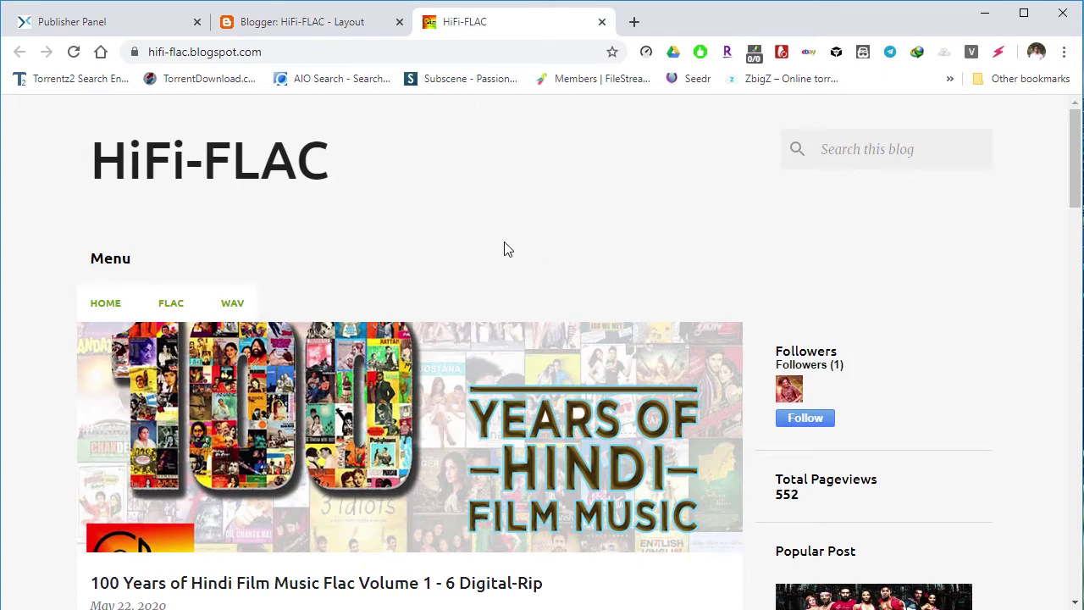
pyautogui.click(100, 310)
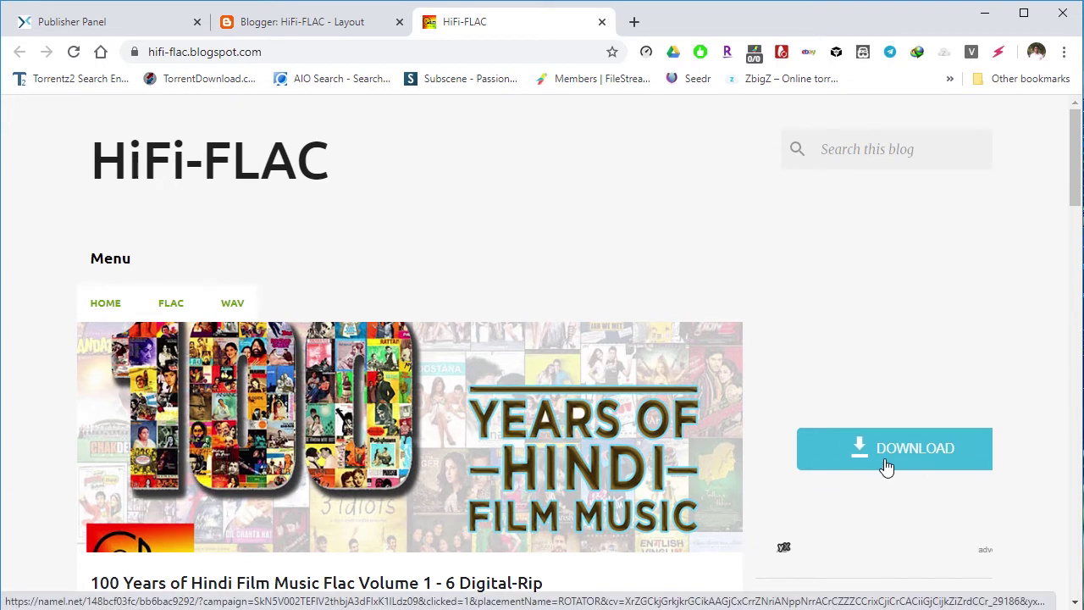
pyautogui.click(885, 467)
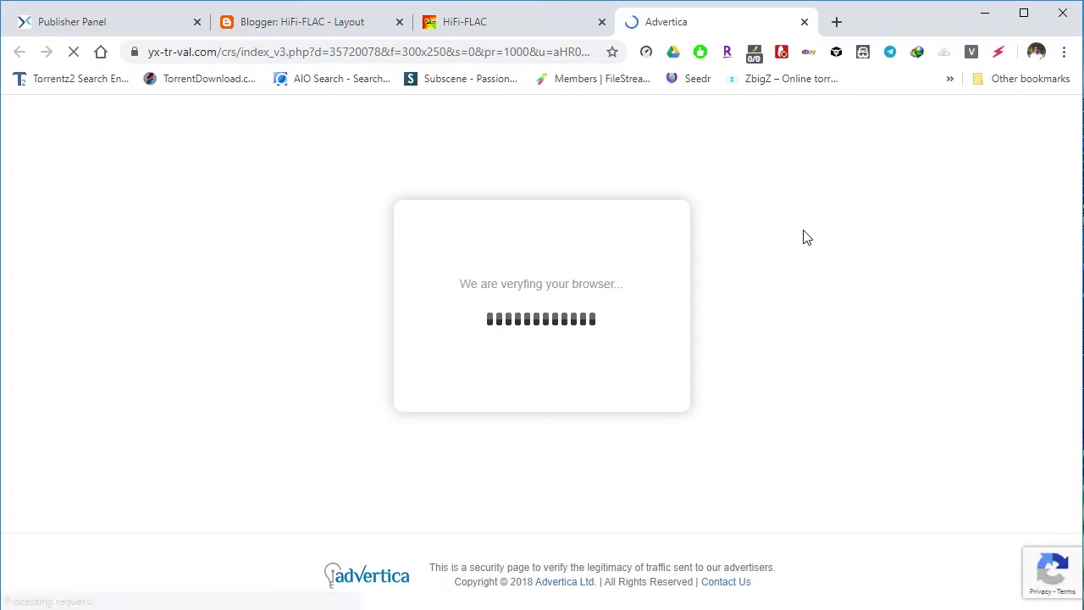
pyautogui.click(804, 22)
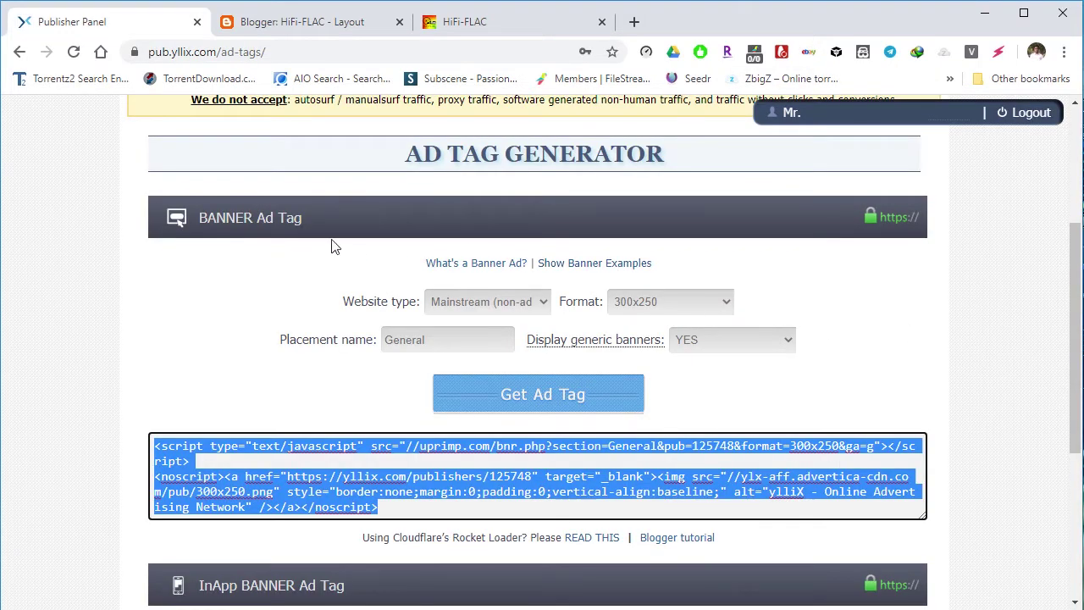
# Collapse the banner ad tag section and review the settings offered for InApp banner and redirect ad tags.
pyautogui.click(263, 221)
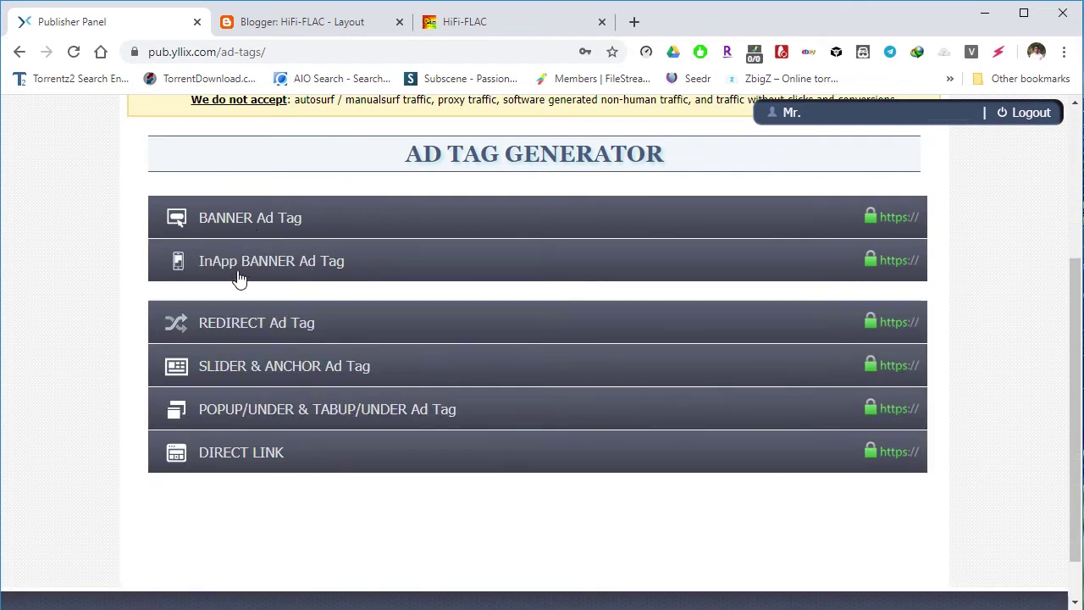
pyautogui.click(259, 268)
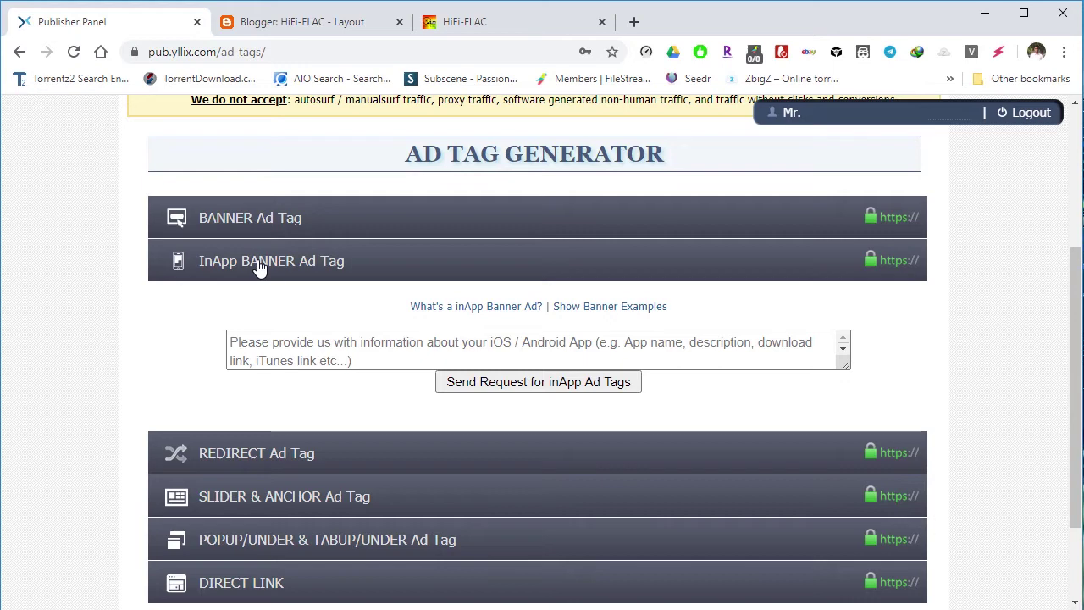
pyautogui.click(259, 453)
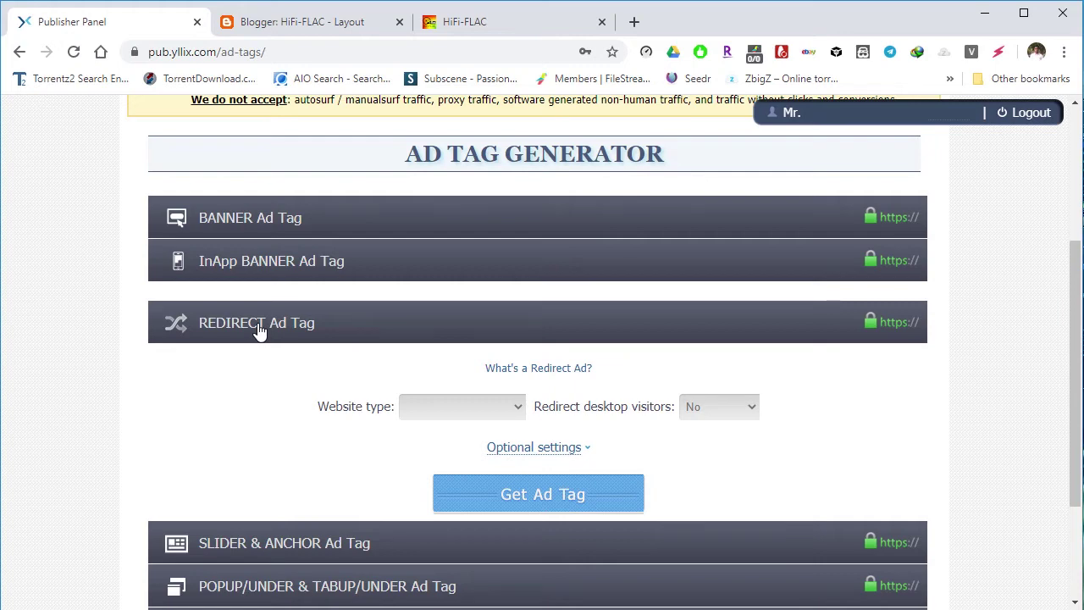
pyautogui.click(259, 331)
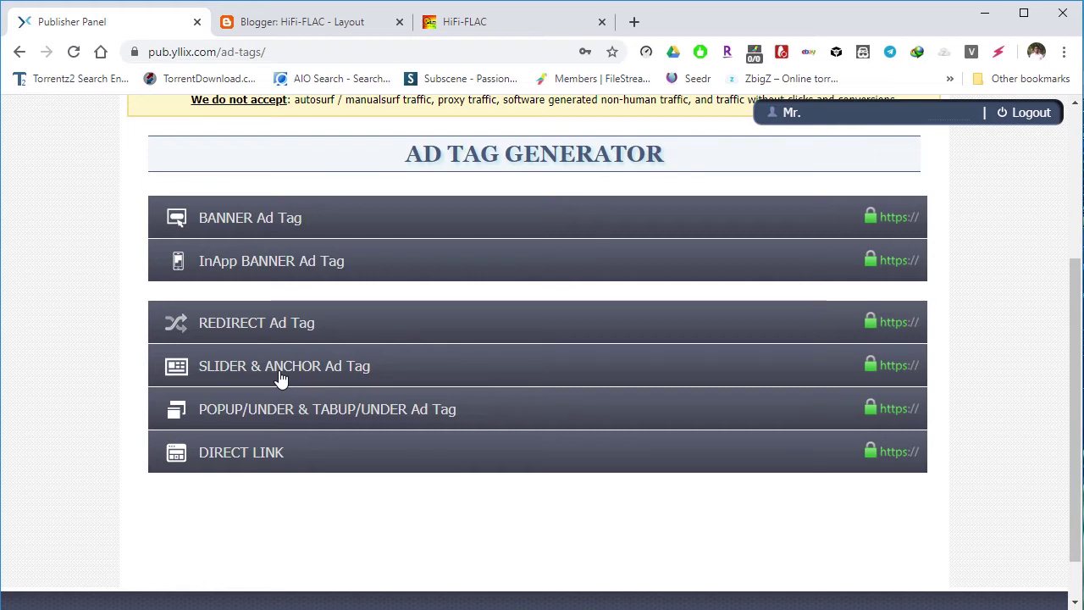
# Configure the slider and anchor ad tag with the Mainstream website type, Random ad position and display on all devices (slider+anchor).
pyautogui.click(280, 377)
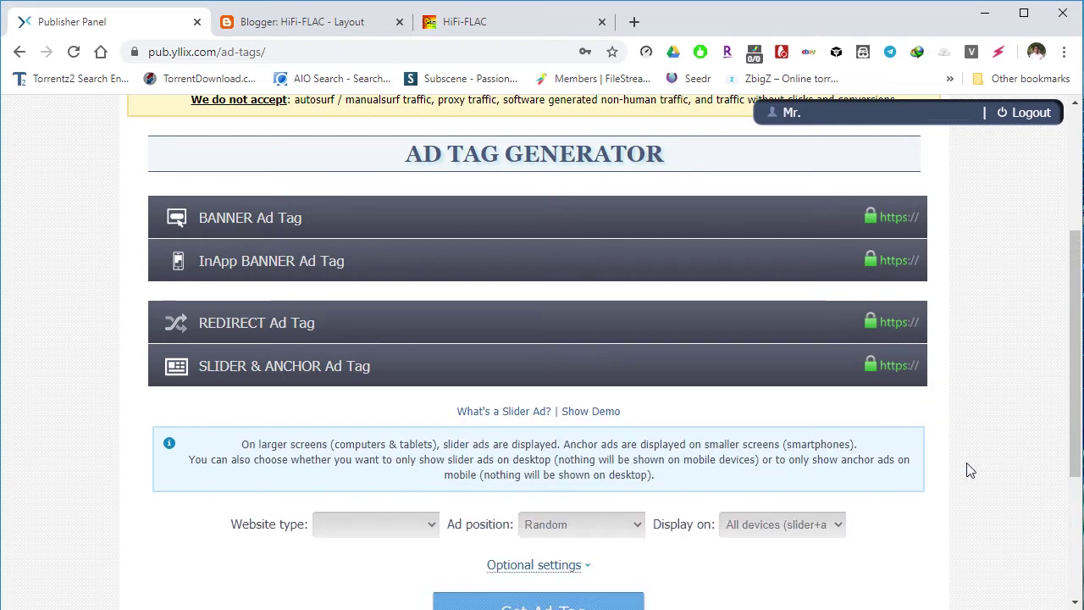
pyautogui.scroll(-1, 984, 459)
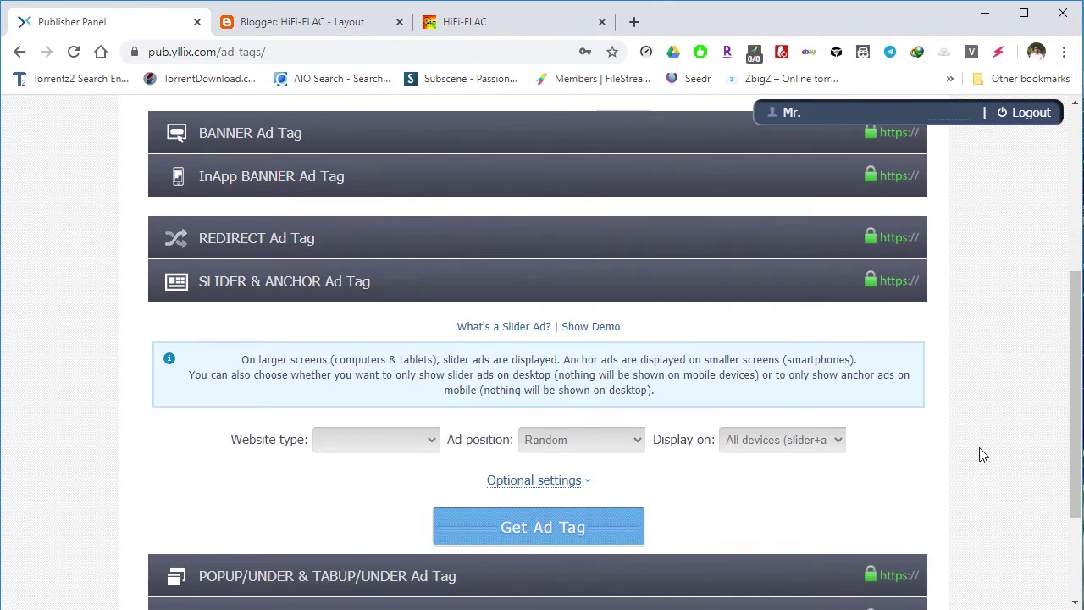
pyautogui.click(423, 441)
pyautogui.click(385, 472)
pyautogui.click(638, 444)
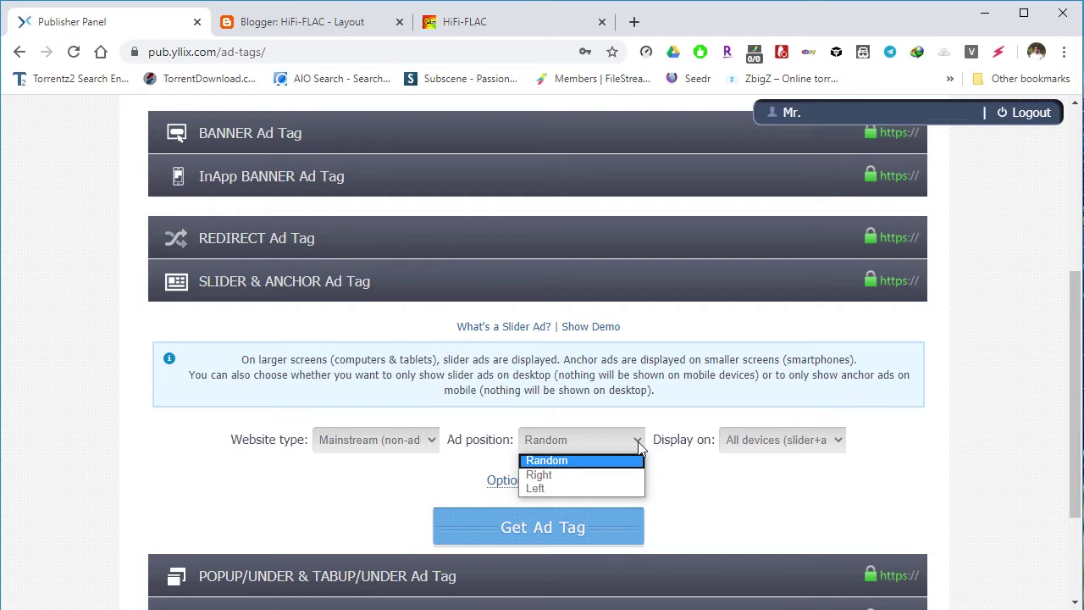
pyautogui.click(639, 444)
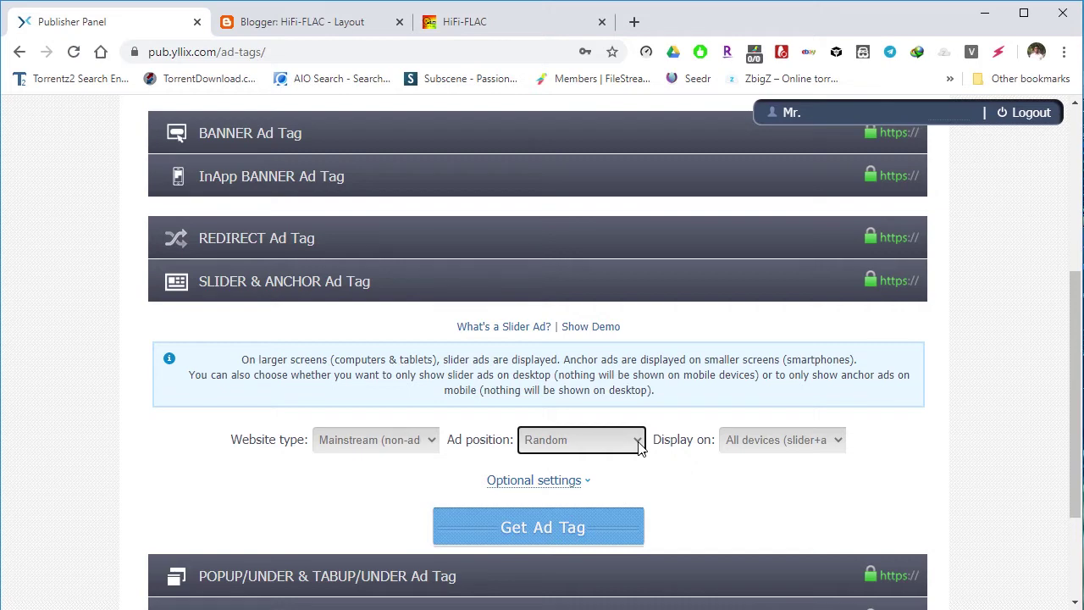
pyautogui.click(836, 443)
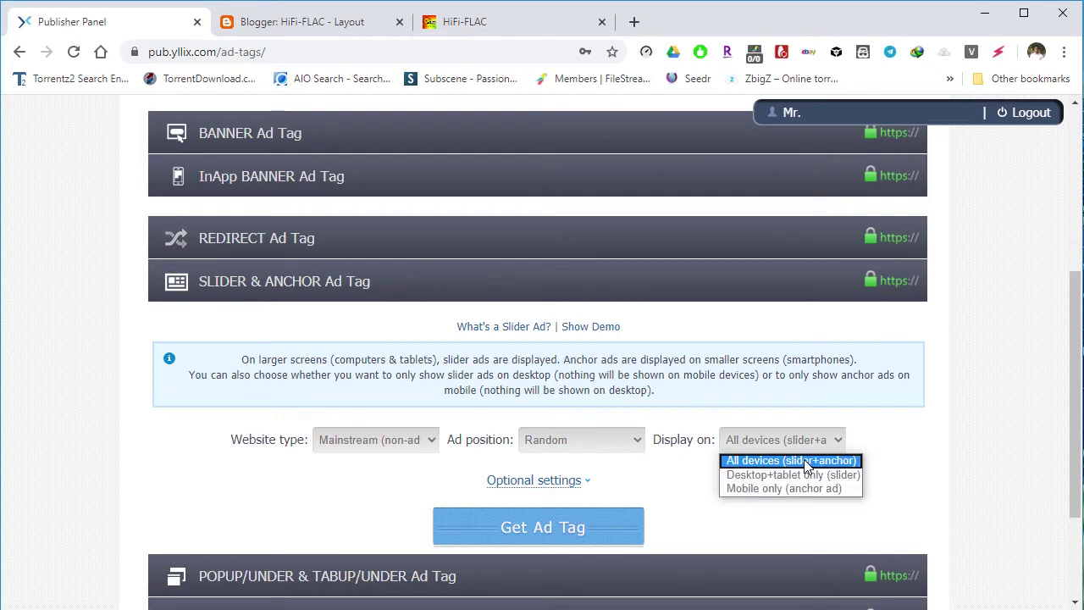
pyautogui.click(806, 462)
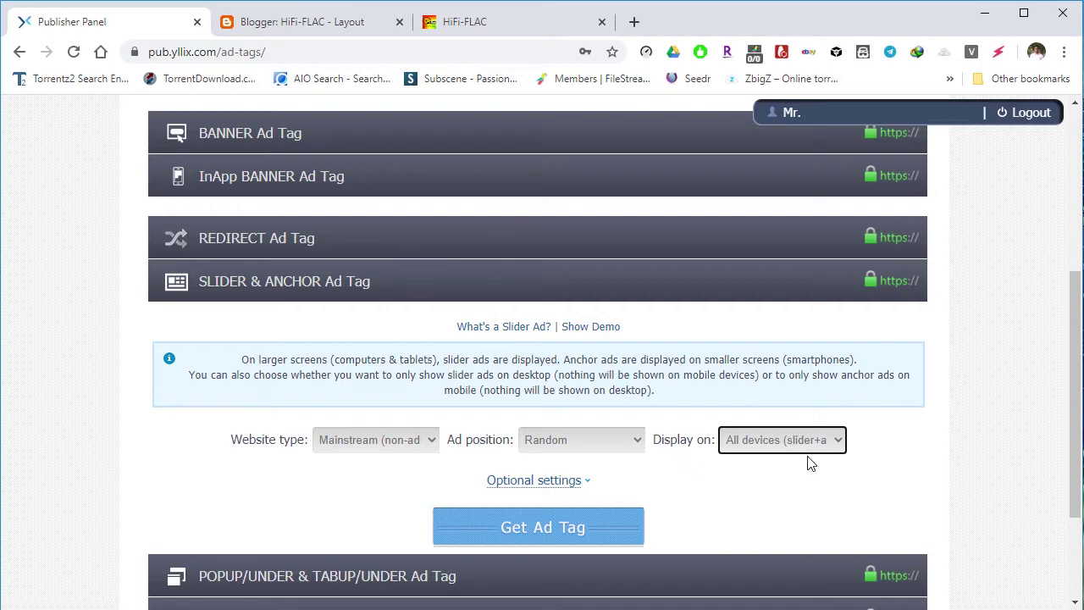
# Check the slider ad's optional settings, then generate its ad tag and copy the full code.
pyautogui.click(588, 488)
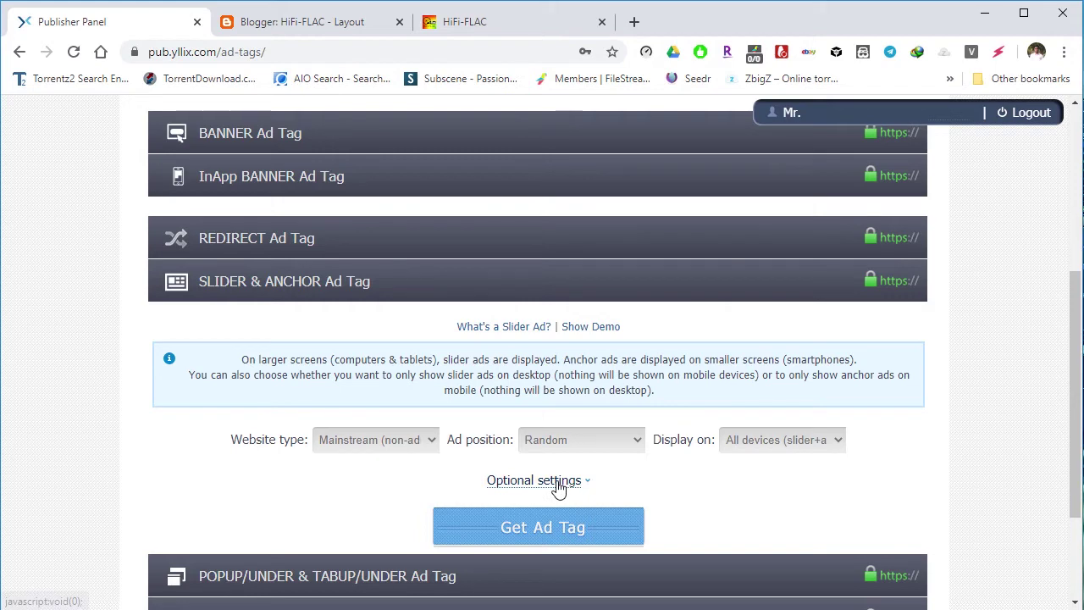
pyautogui.click(559, 481)
pyautogui.scroll(-1, 474, 440)
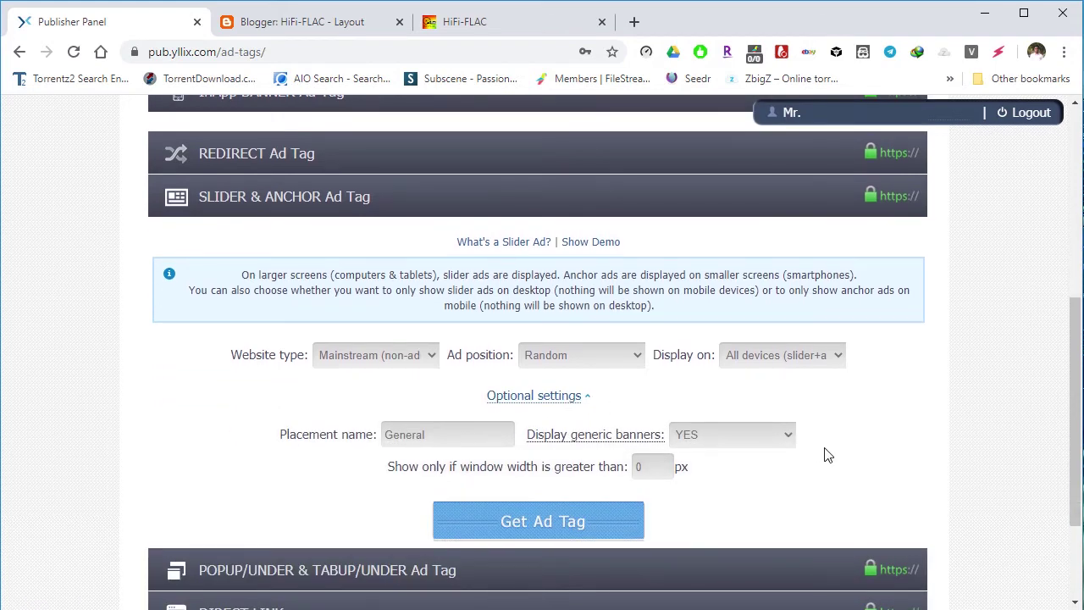
pyautogui.click(547, 525)
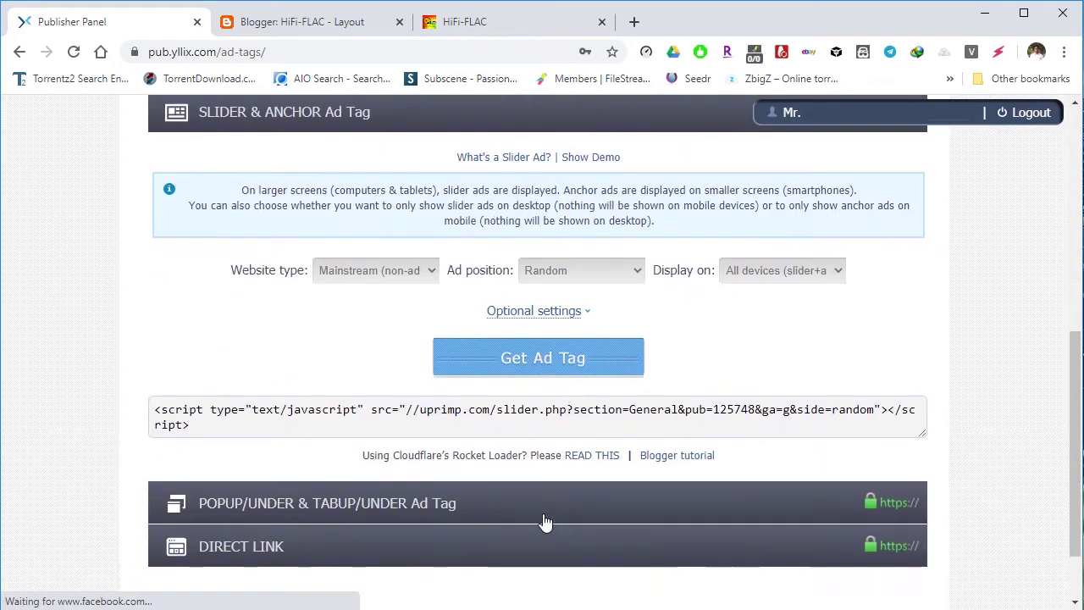
pyautogui.click(532, 413)
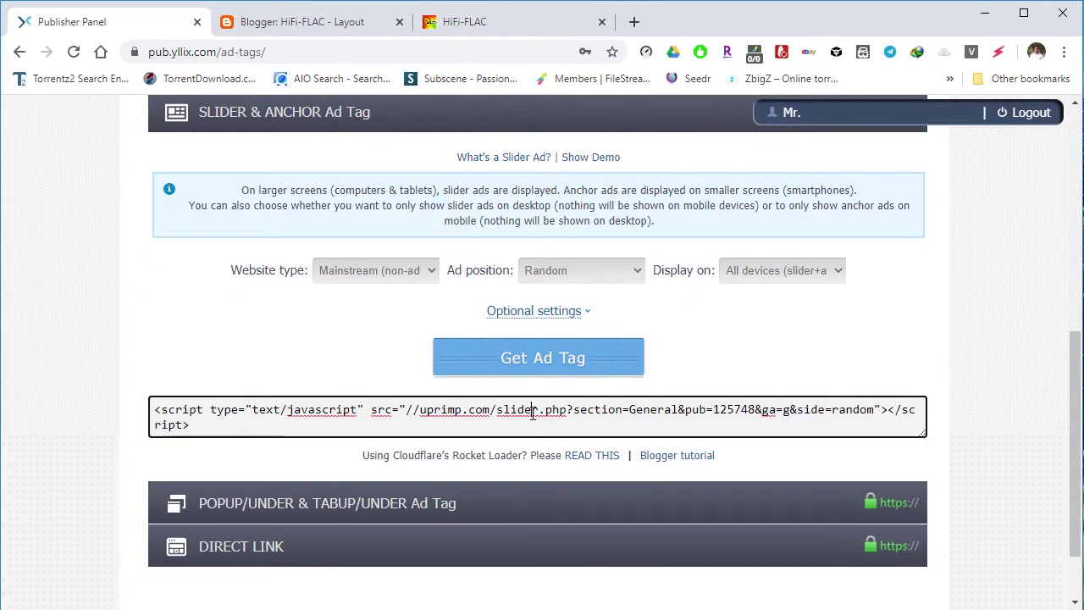
pyautogui.hotkey('ctrl', 'a')
pyautogui.hotkey('ctrl', 'c')
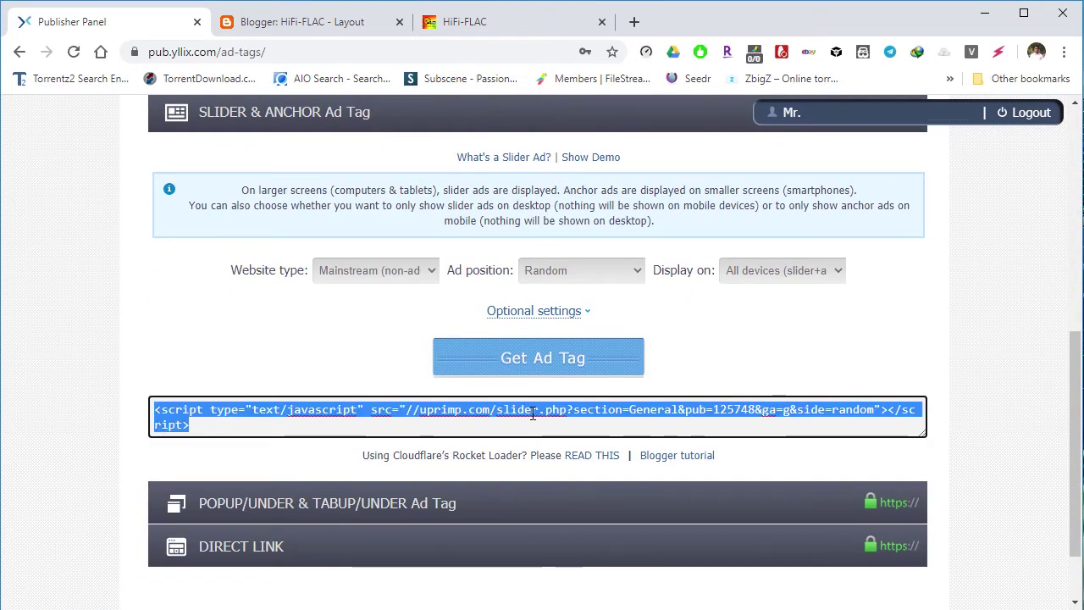
# In the Blogger layout, add an HTML/JavaScript gadget containing the slider ad code to the Sidebar and save the arrangement.
pyautogui.click(321, 23)
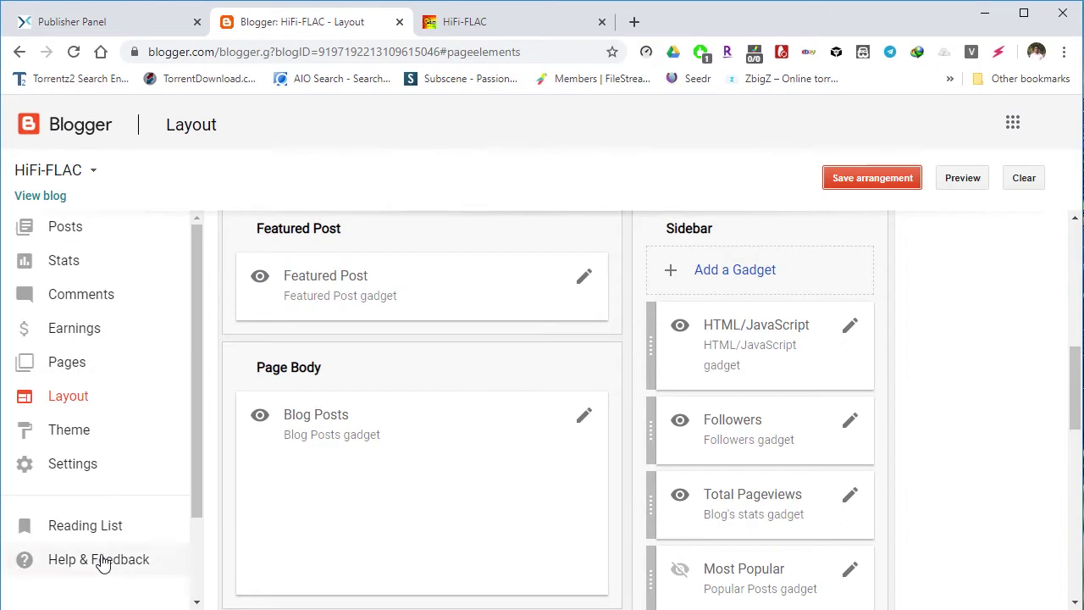
pyautogui.click(742, 270)
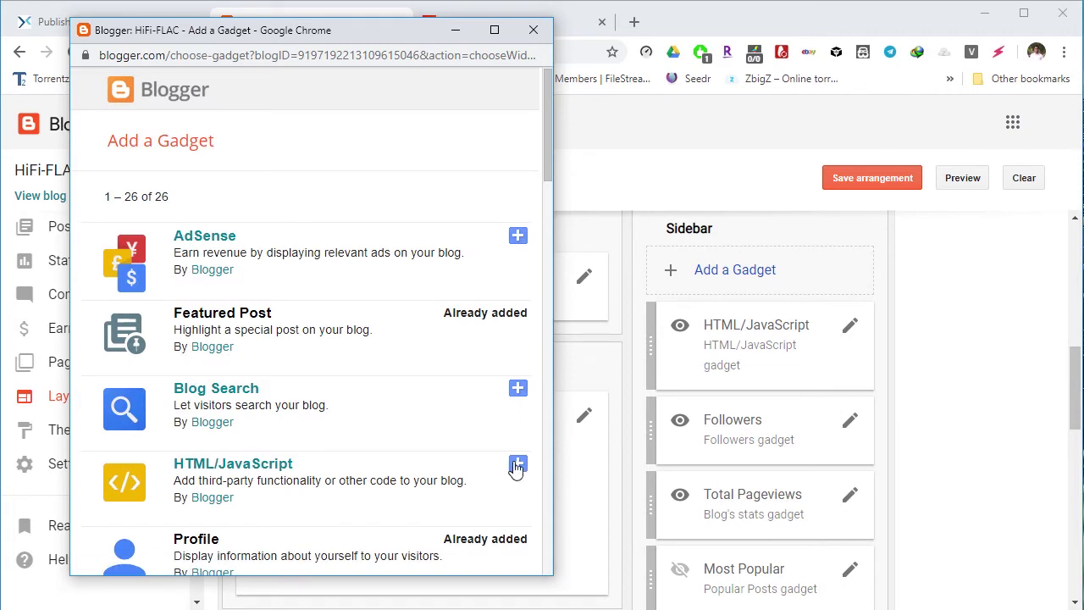
pyautogui.click(516, 466)
pyautogui.click(225, 393)
pyautogui.hotkey('ctrl', 'v')
pyautogui.click(131, 550)
pyautogui.click(873, 181)
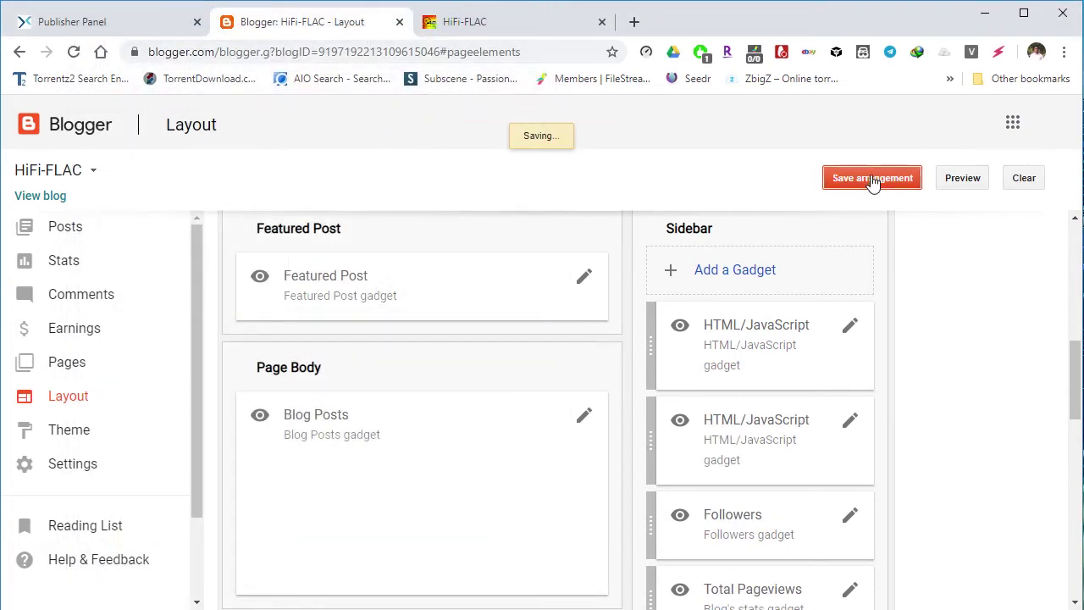
# Reload the HiFi-FLAC blog's home page to check the slider ad, and return to the publisher panel.
pyautogui.click(536, 23)
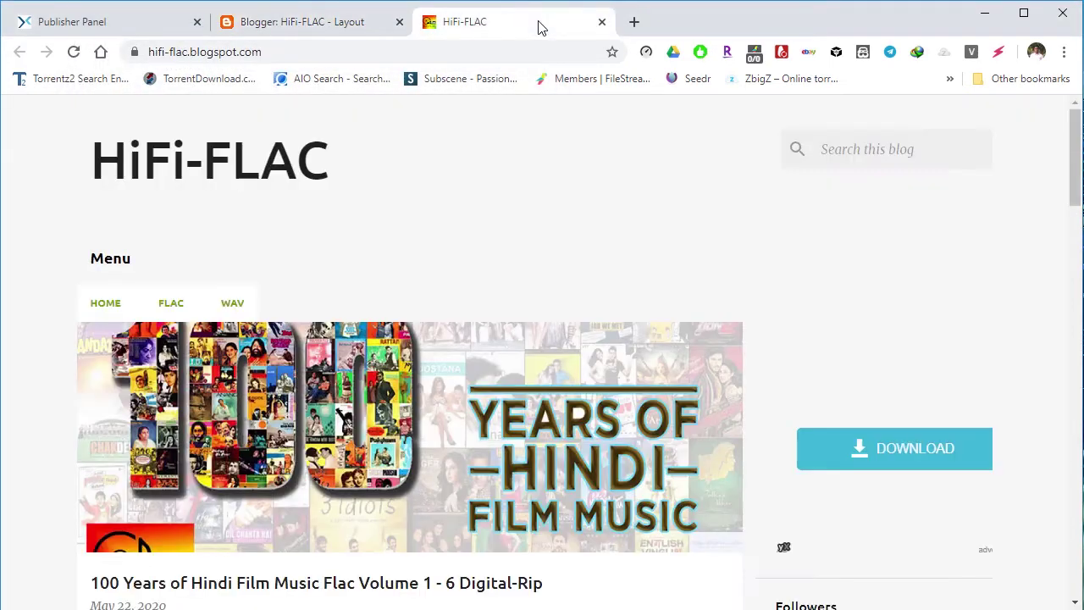
pyautogui.click(103, 307)
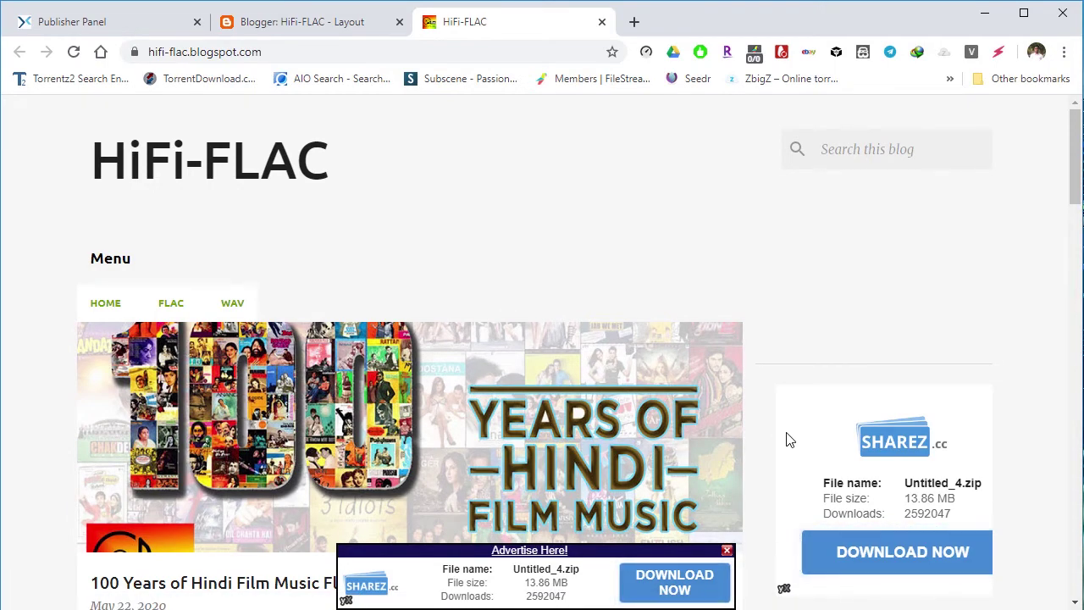
pyautogui.hotkey('ctrl', 'Tab')
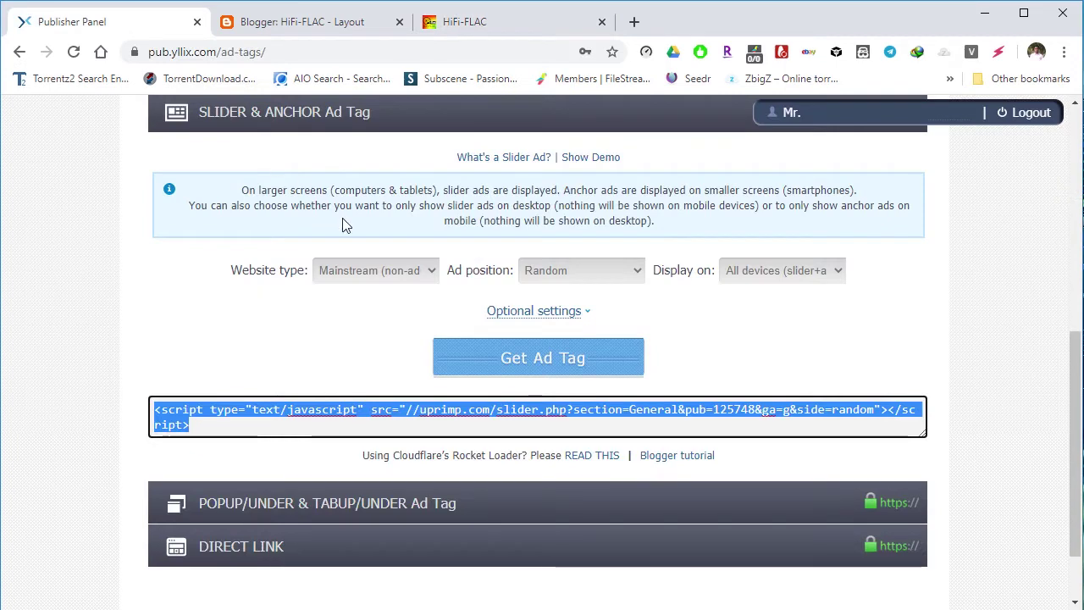
# Close the slider section and configure the popup/under ad tag with the Mainstream website type and the PopUp pop type.
pyautogui.click(303, 119)
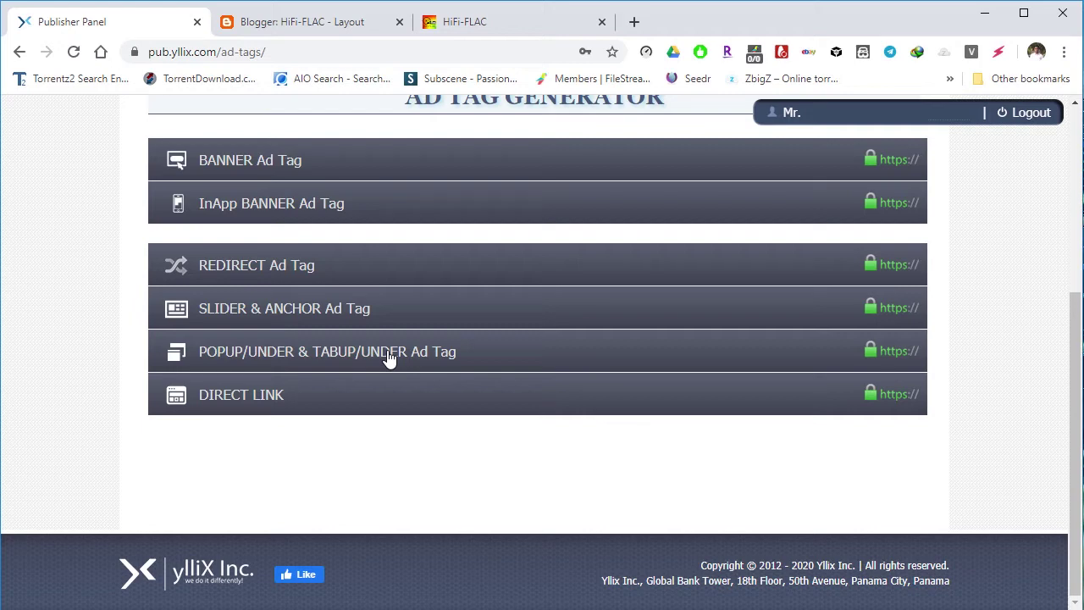
pyautogui.click(388, 357)
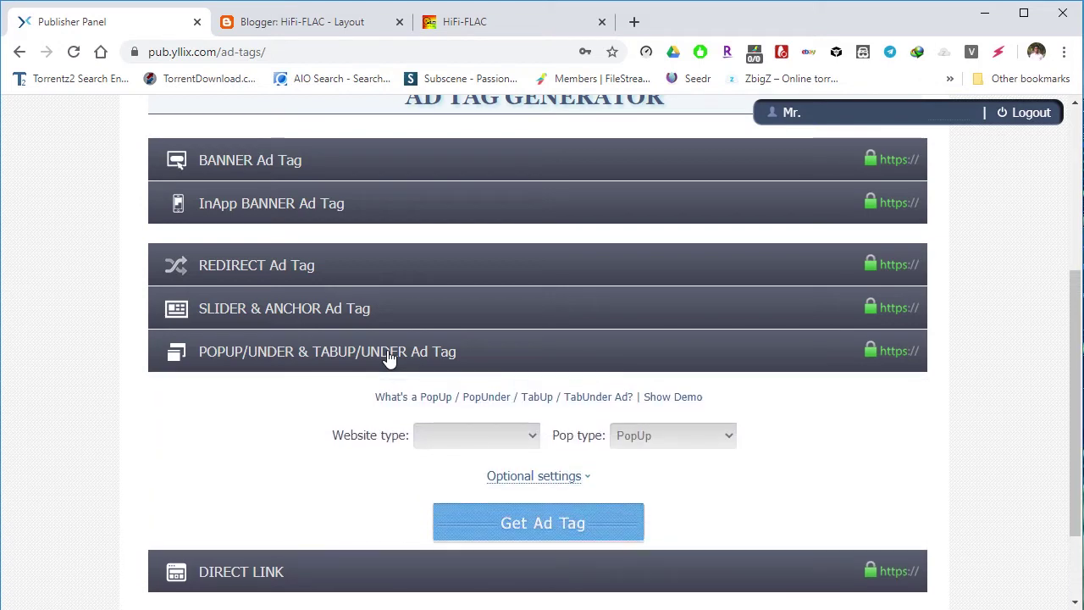
pyautogui.click(533, 436)
pyautogui.click(483, 480)
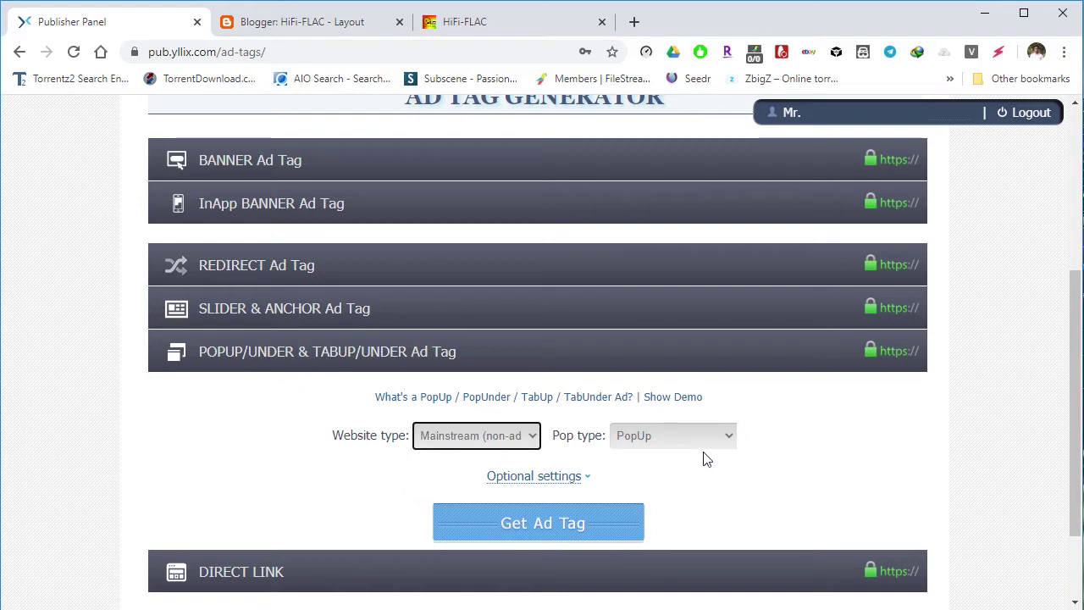
pyautogui.click(724, 438)
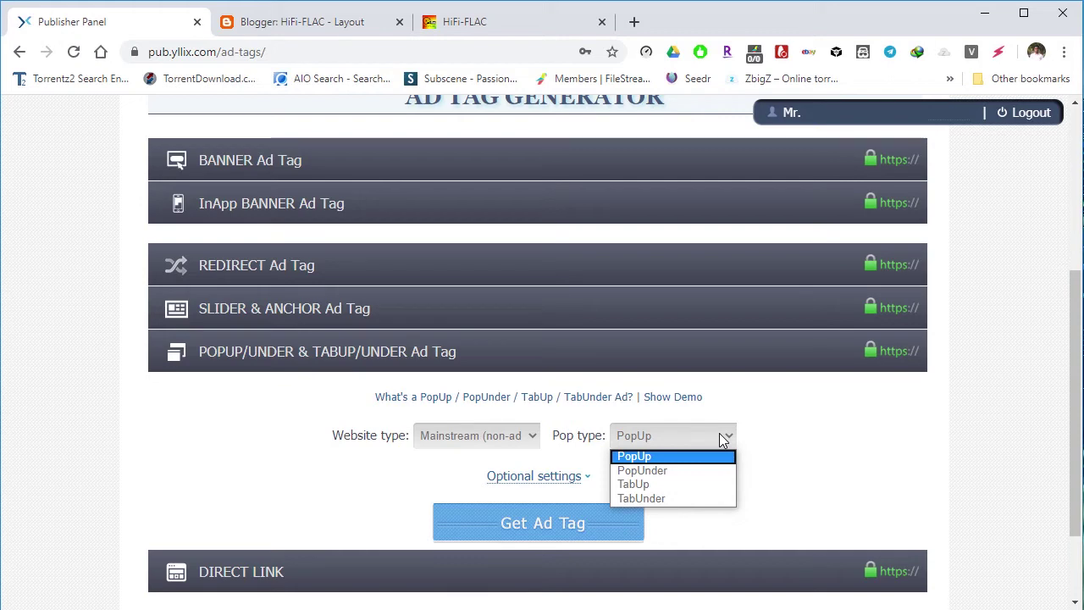
pyautogui.click(721, 438)
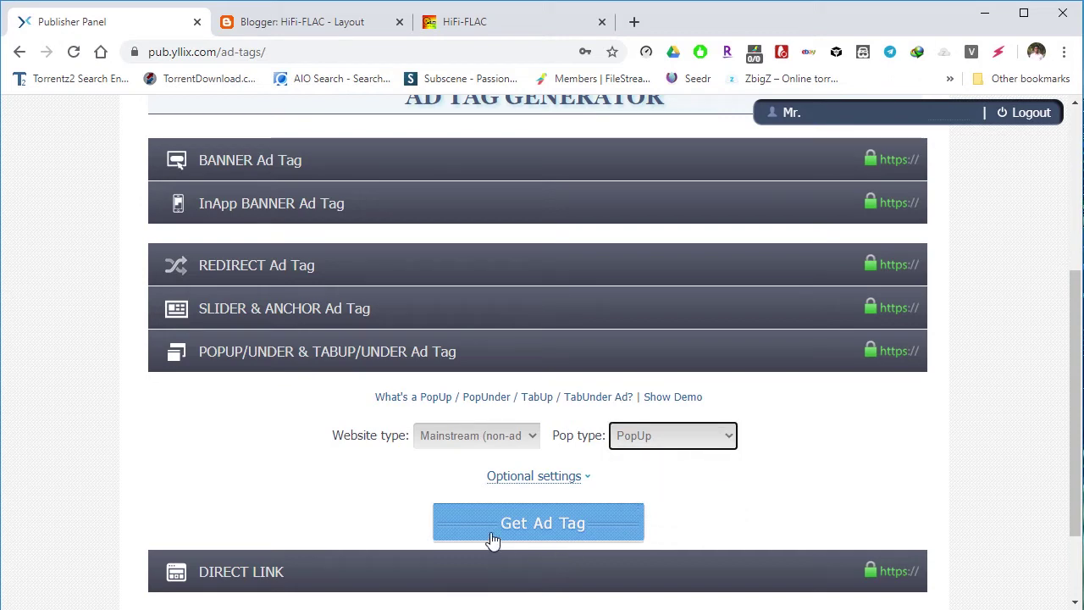
# Generate the popup ad tag and copy its full code.
pyautogui.click(528, 531)
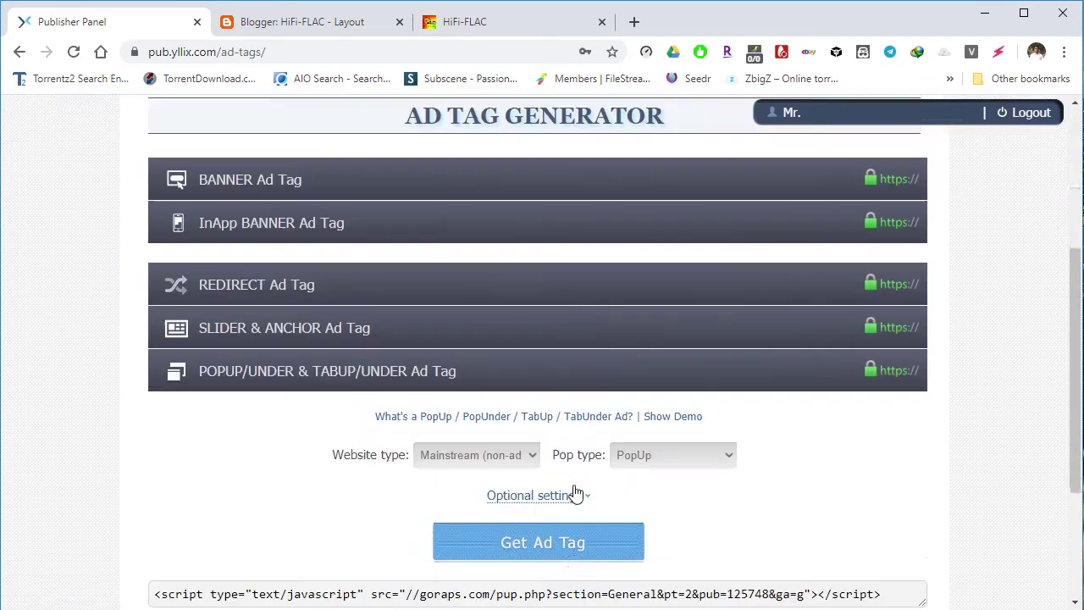
pyautogui.scroll(-2, 574, 492)
pyautogui.click(527, 462)
pyautogui.hotkey('ctrl', 'c')
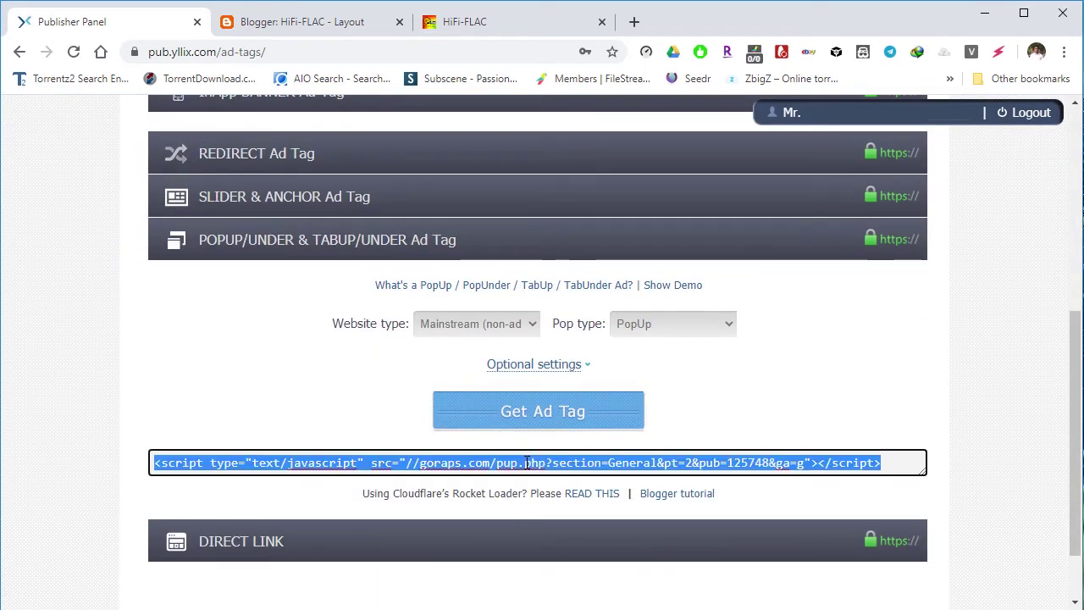
# In the Blogger layout, add another Sidebar HTML/JavaScript gadget containing the popup ad code and save the arrangement.
pyautogui.click(310, 23)
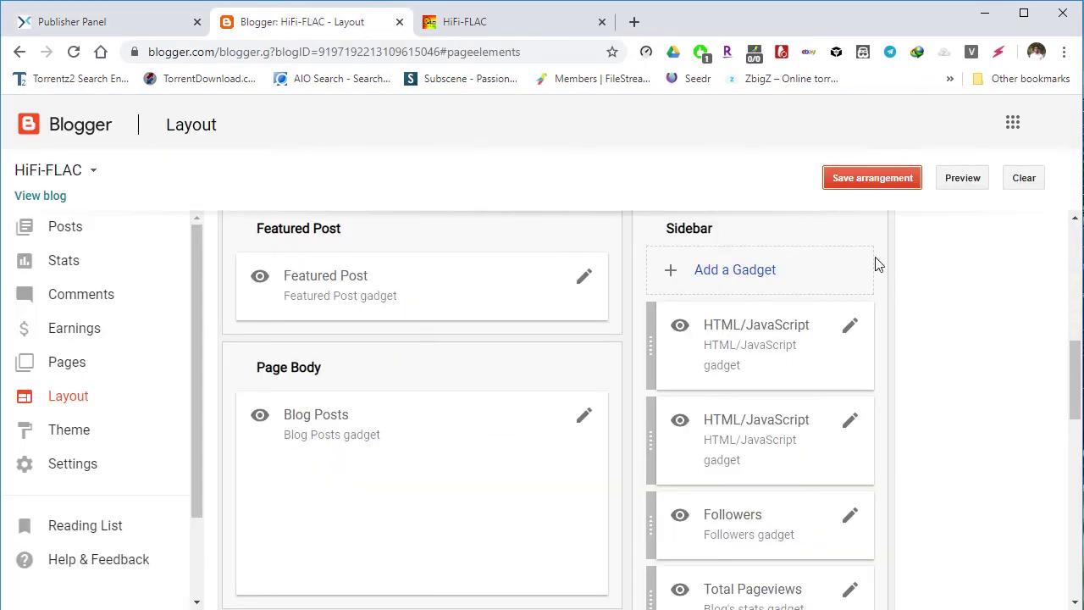
pyautogui.click(734, 269)
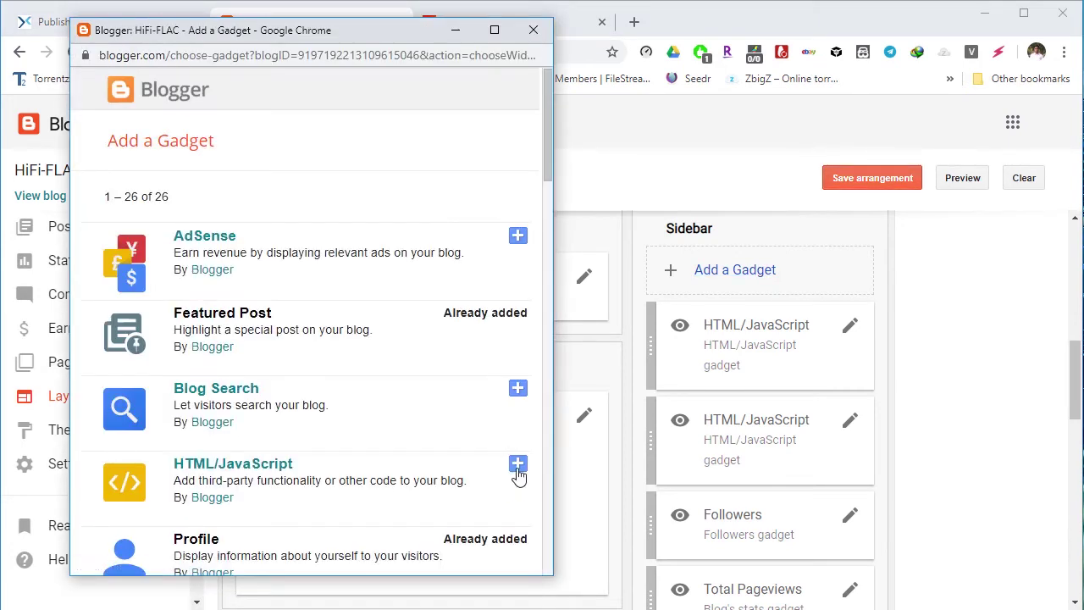
pyautogui.click(517, 465)
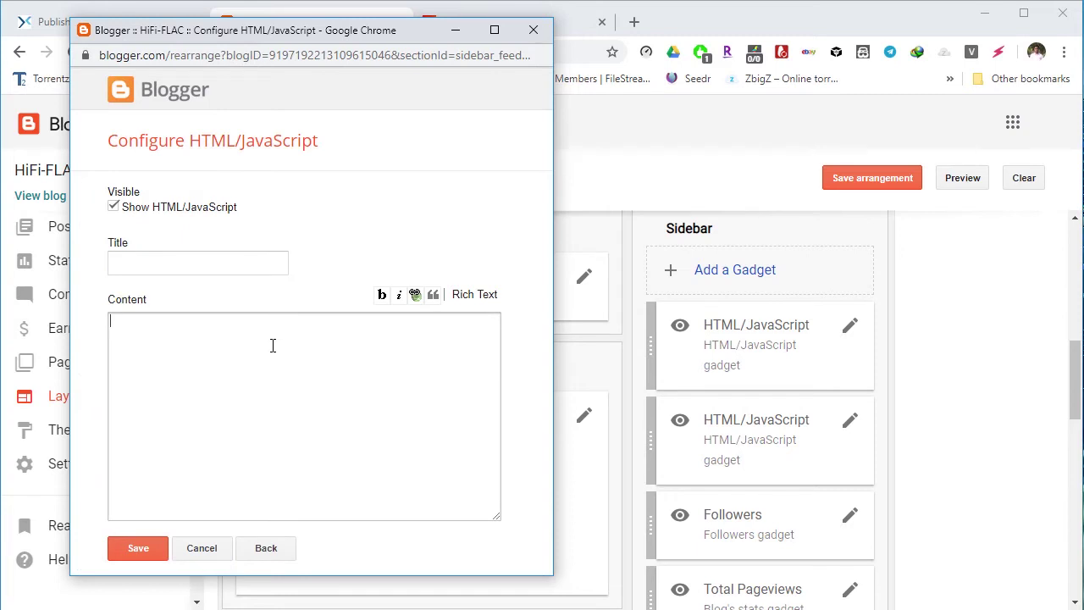
pyautogui.click(273, 345)
pyautogui.hotkey('ctrl', 'v')
pyautogui.click(134, 548)
pyautogui.click(878, 177)
# Reload the HiFi-FLAC blog's home page, trigger the popup ad from the page and close the window it opens.
pyautogui.click(469, 25)
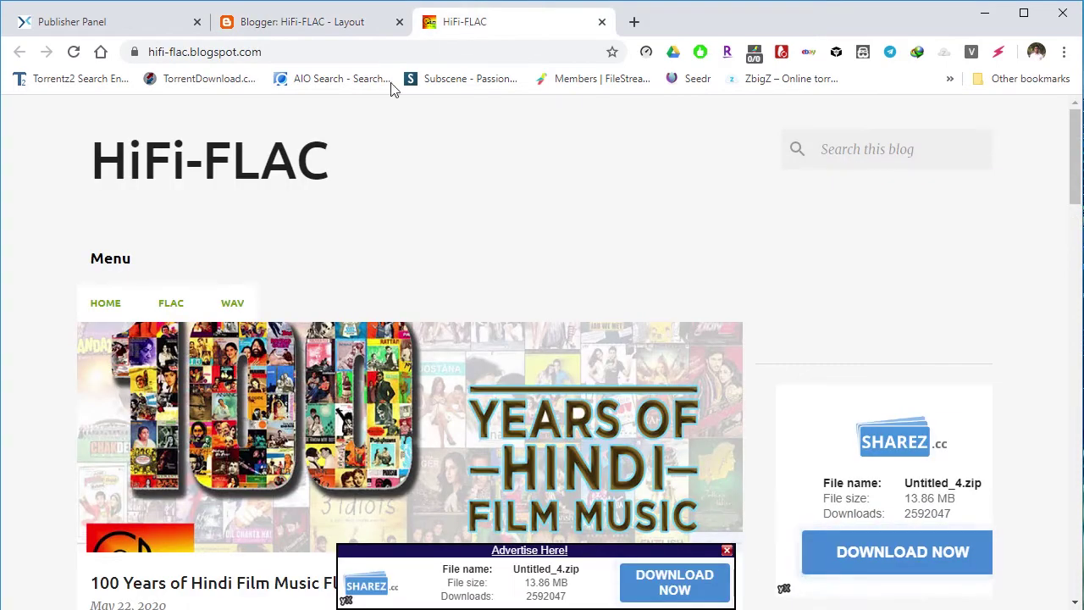
pyautogui.click(110, 307)
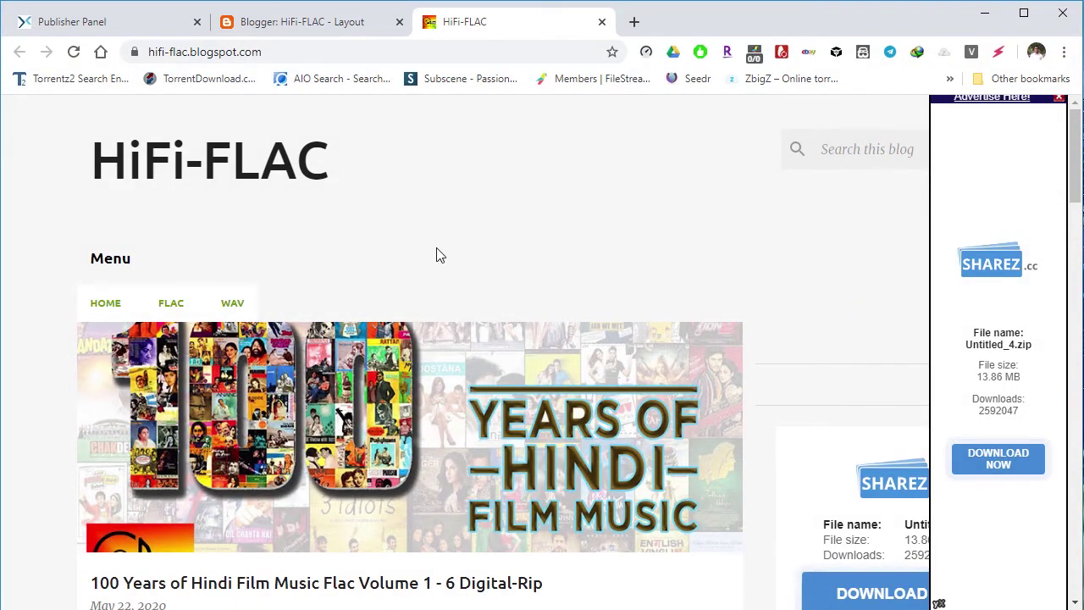
pyautogui.click(450, 271)
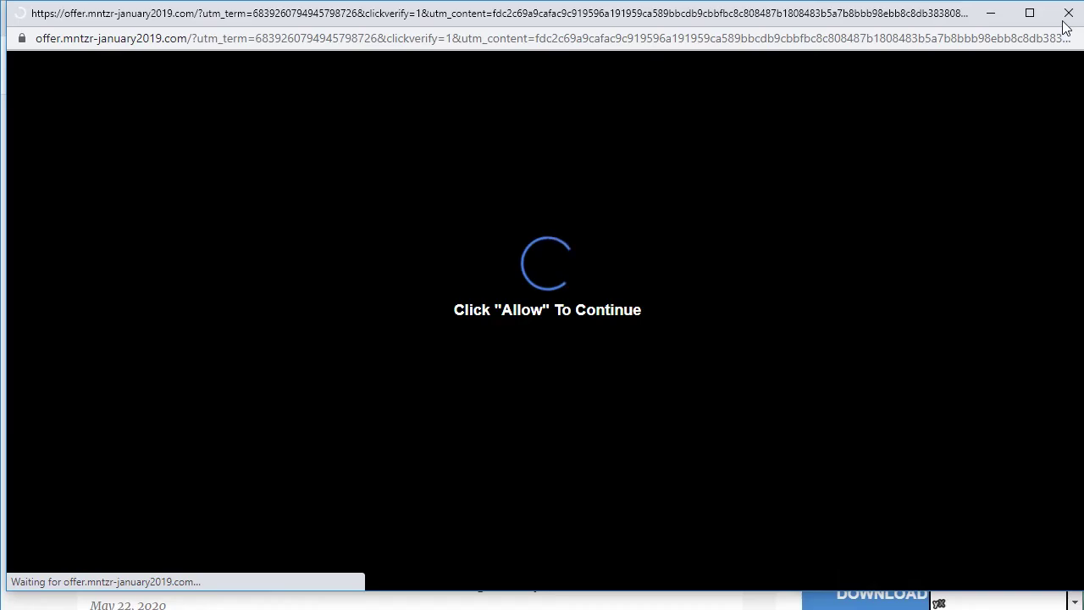
pyautogui.click(1068, 13)
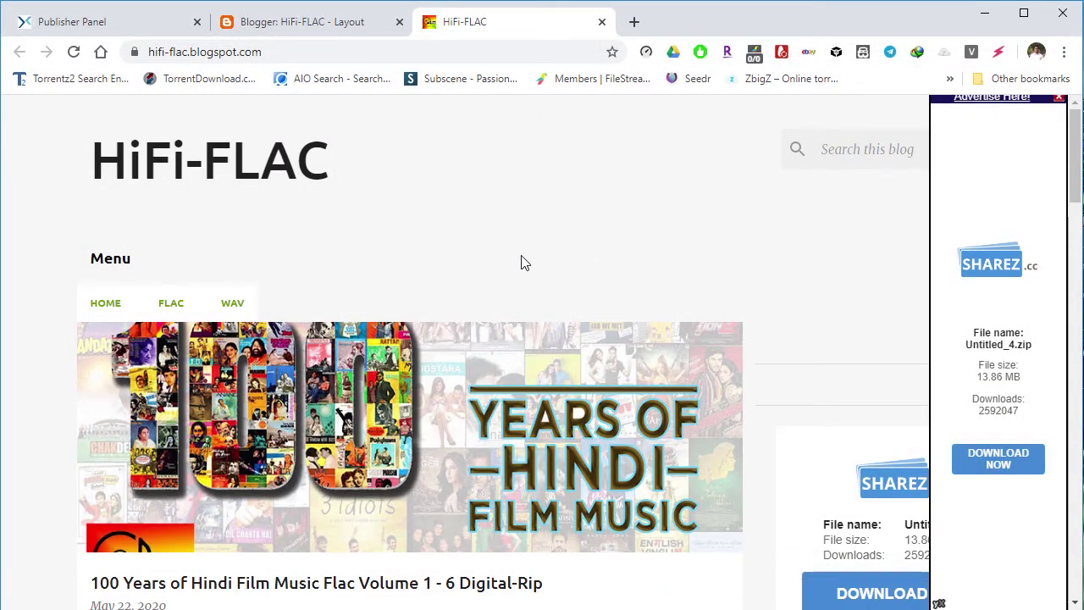
# Open the "100 Years of Hindi Film Music Flac Volume 1 - 6 Digital-Rip" post and examine the whole page for ads.
pyautogui.scroll(-2, 520, 263)
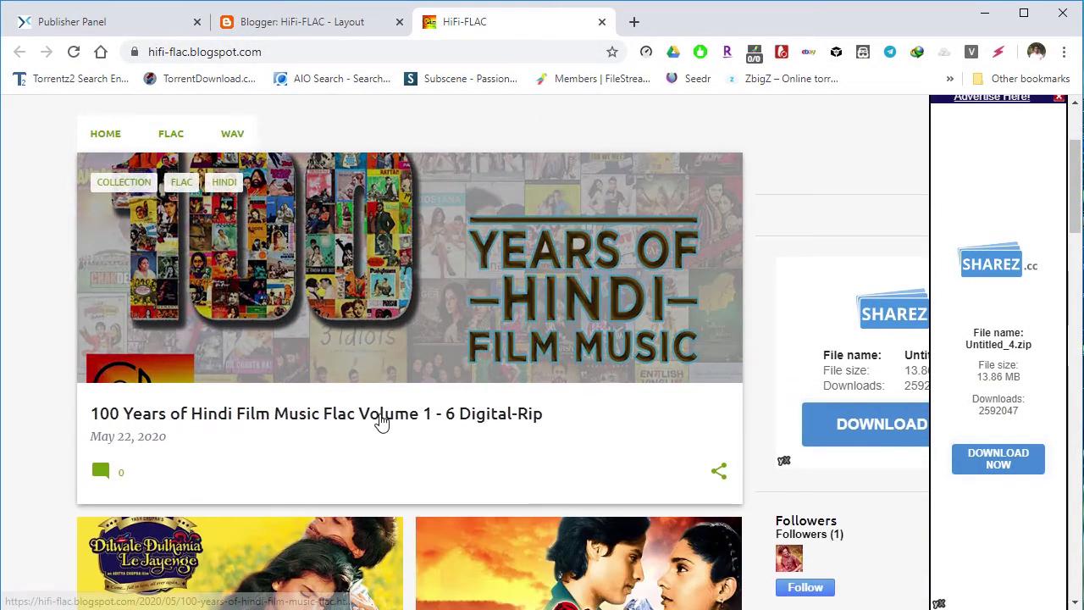
pyautogui.click(381, 414)
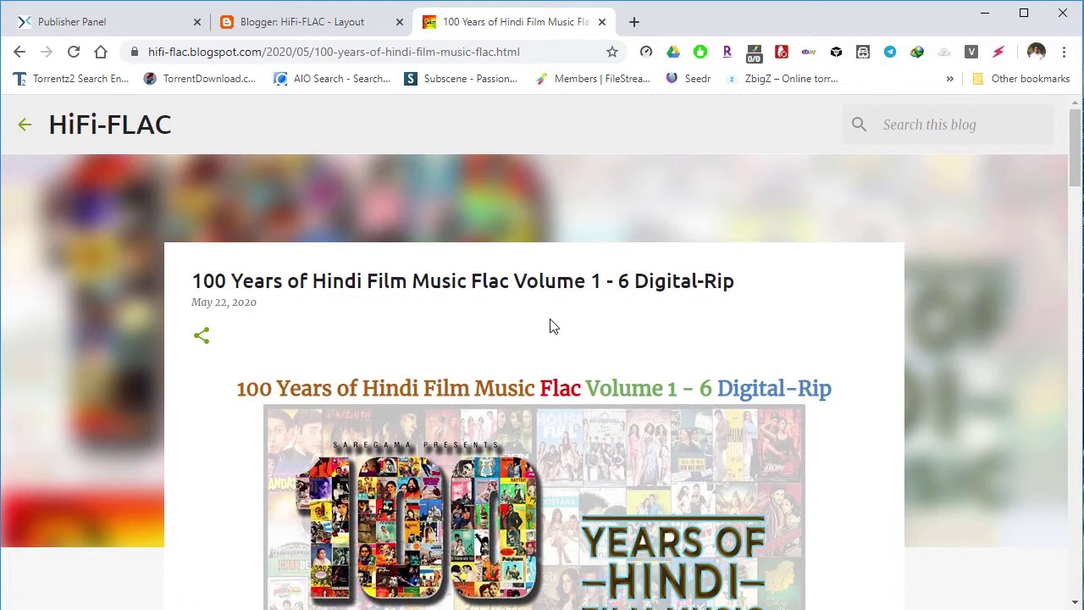
pyautogui.scroll(-15, 842, 414)
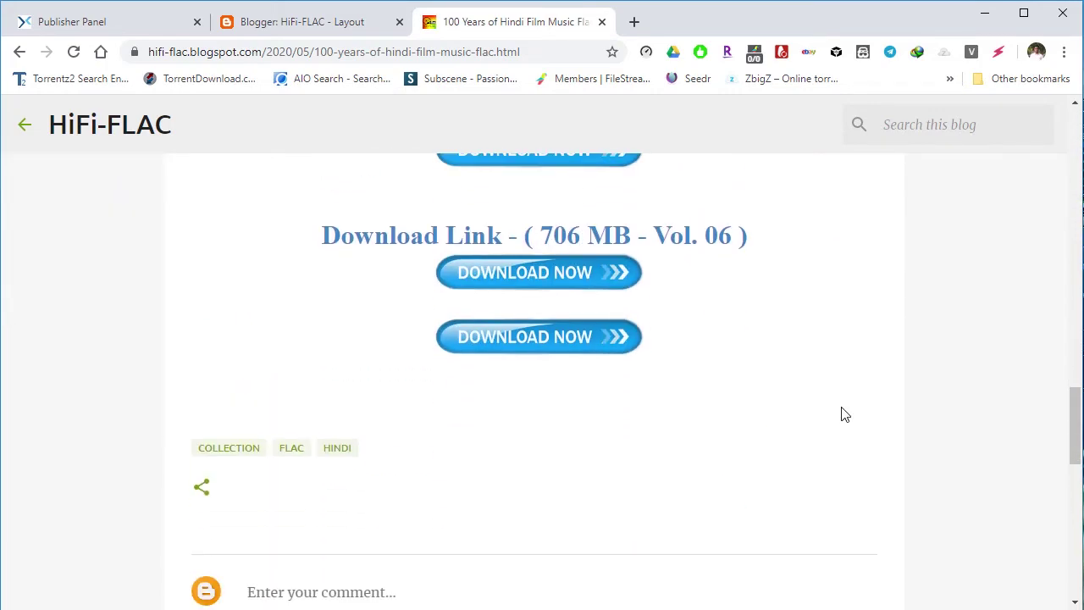
pyautogui.scroll(-3, 842, 414)
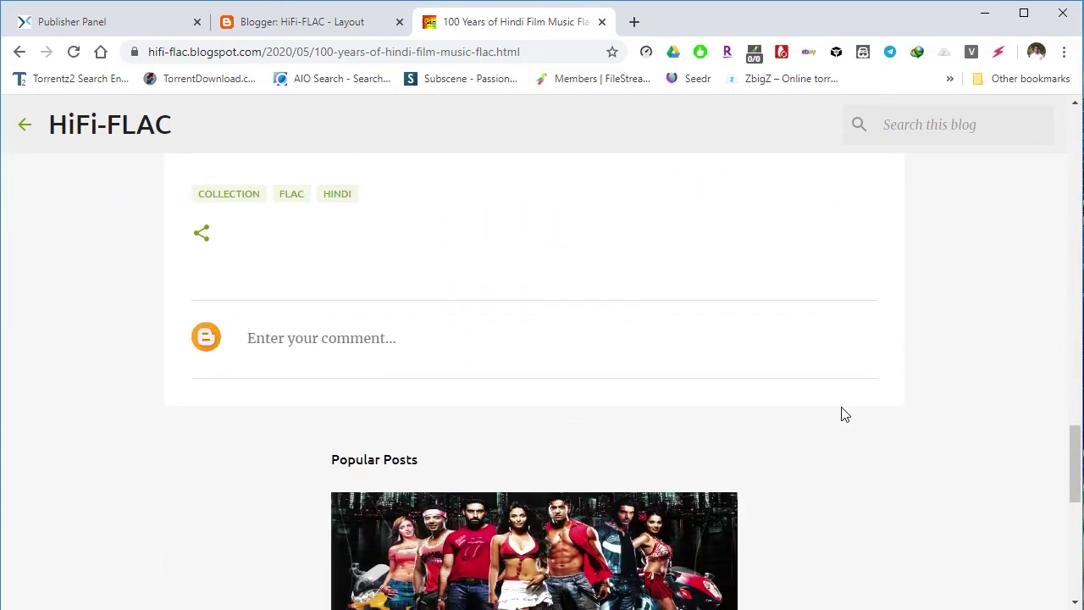
pyautogui.scroll(-4, 842, 414)
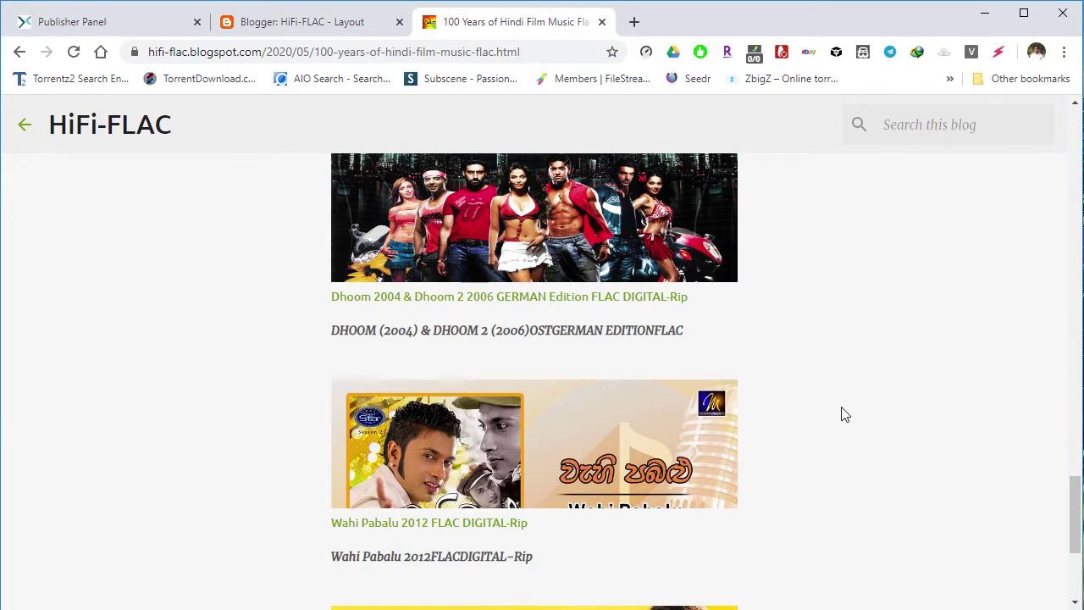
pyautogui.scroll(12, 842, 414)
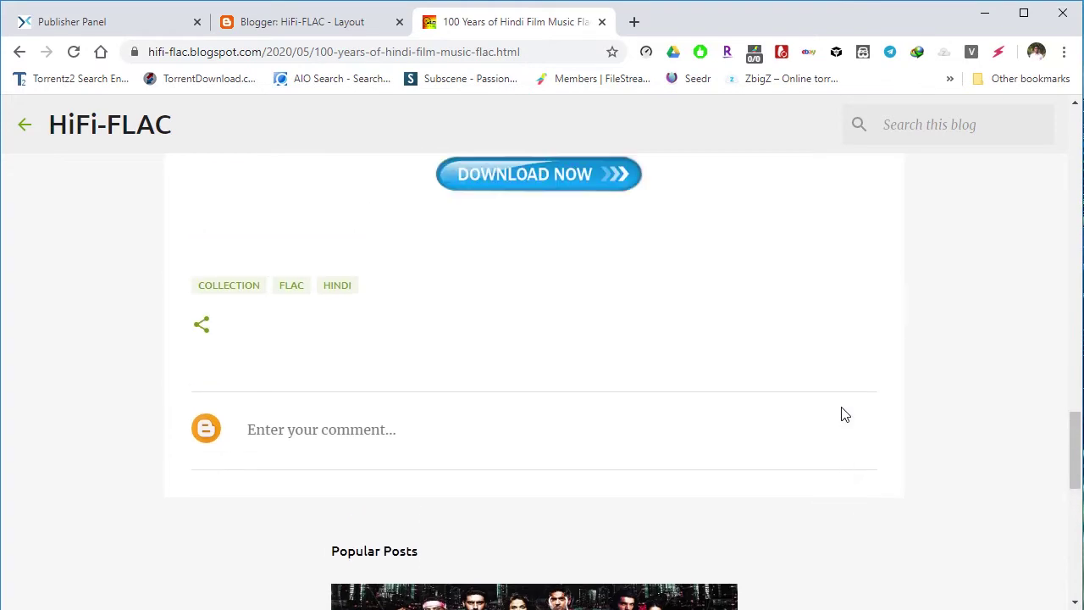
pyautogui.scroll(5, 842, 414)
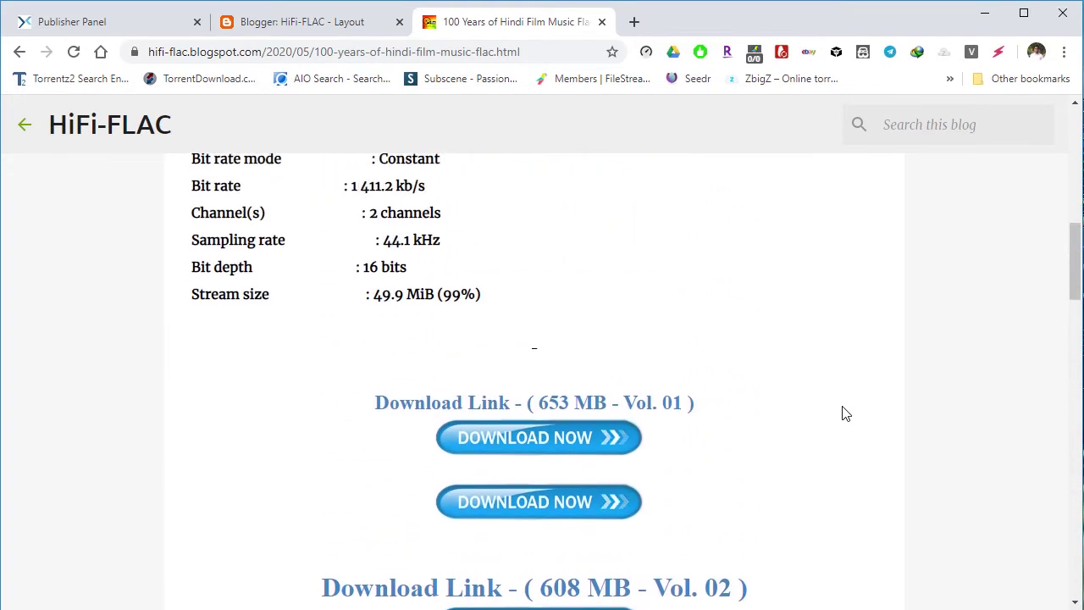
pyautogui.scroll(6, 843, 412)
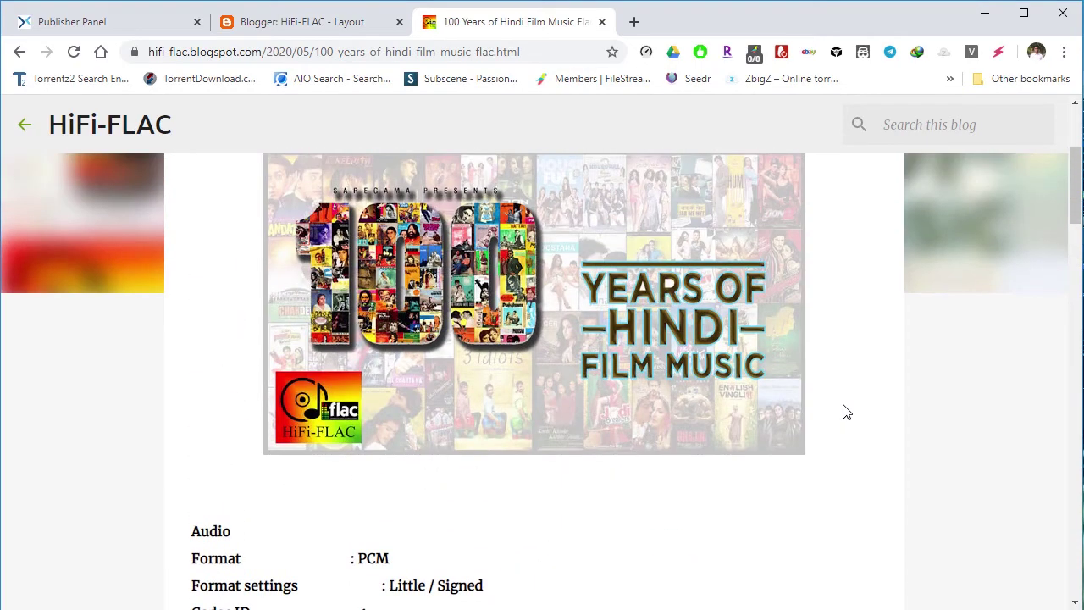
pyautogui.scroll(-20, 843, 411)
pyautogui.scroll(6, 843, 412)
pyautogui.scroll(11, 844, 411)
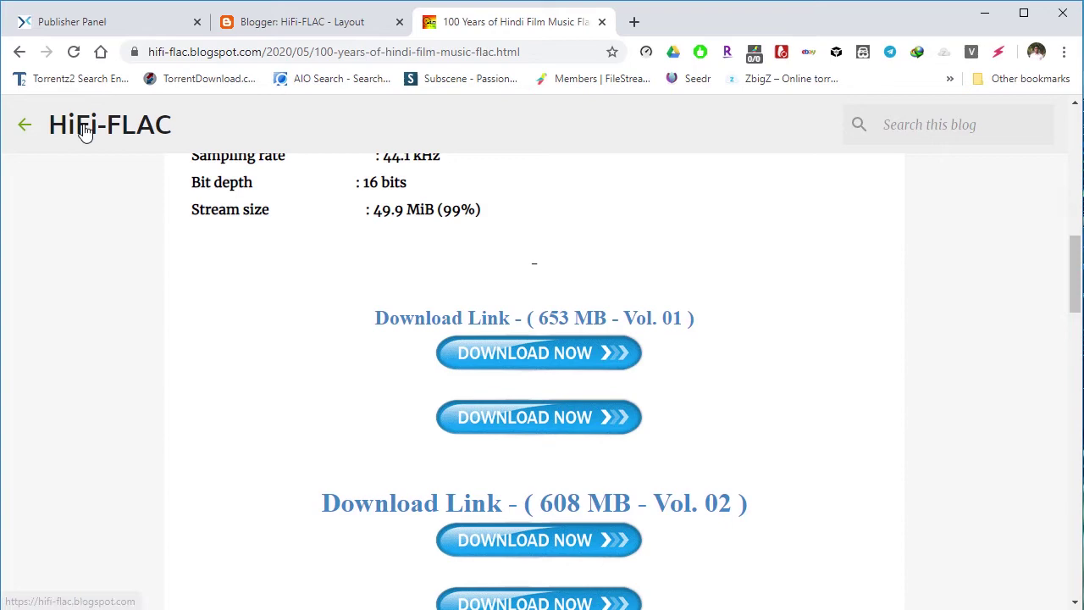
# Return to the HiFi-FLAC home page from the post, trigger the popup ad again and close its window.
pyautogui.click(85, 131)
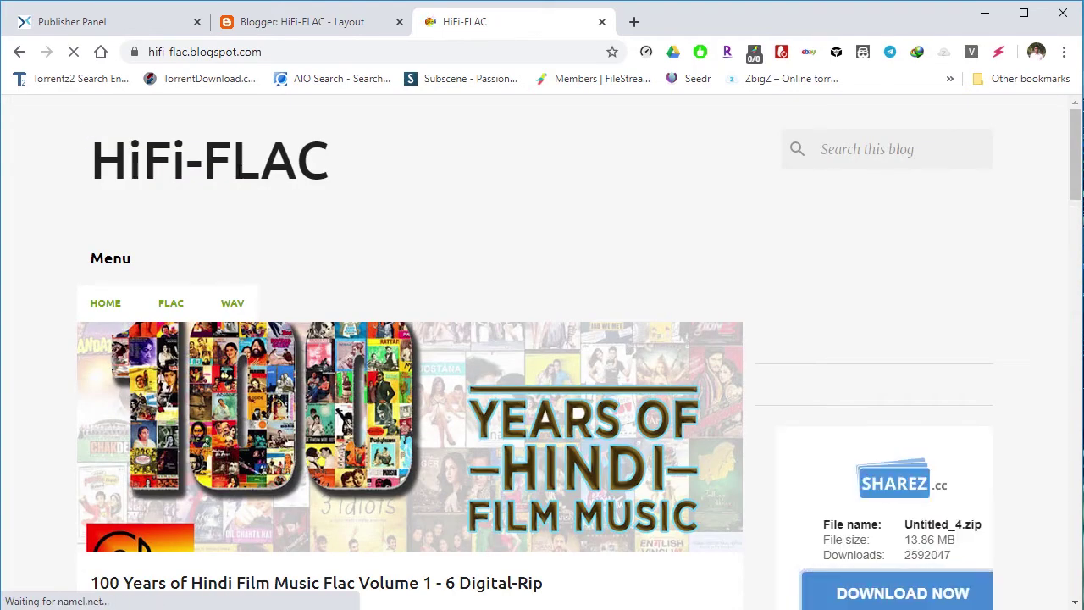
pyautogui.click(474, 244)
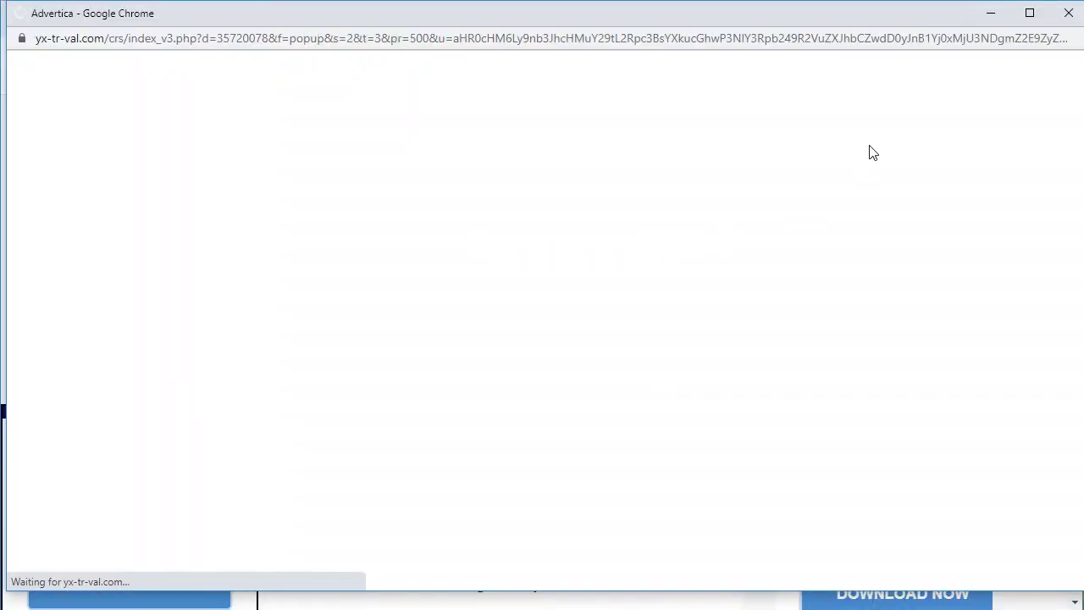
pyautogui.click(1068, 13)
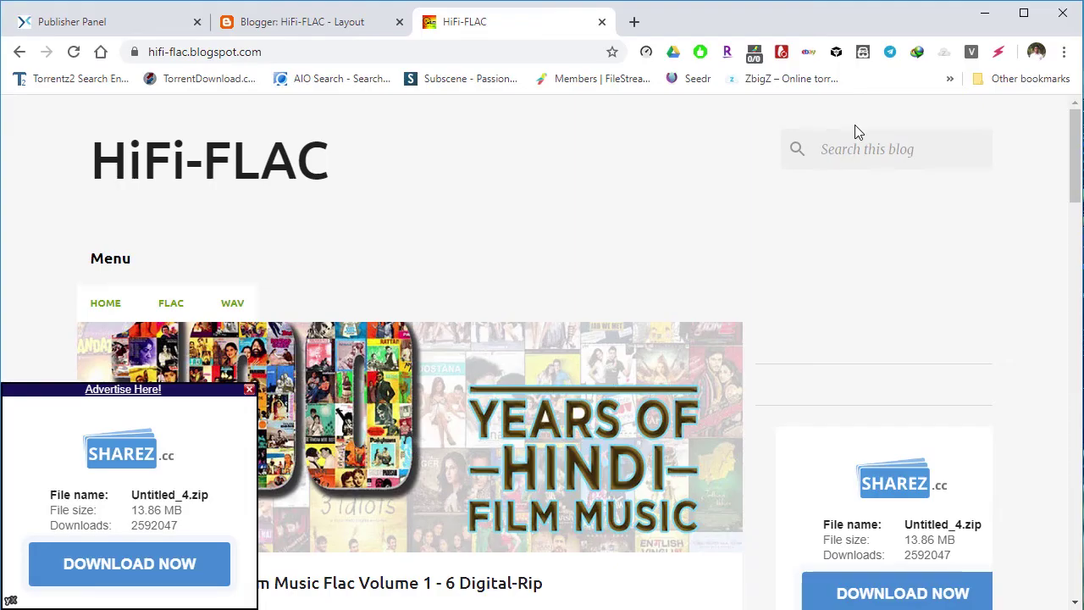
# Switch to the Blogger layout and look over the Sidebar (Item Page) section, where gadgets for post pages are added.
pyautogui.click(249, 26)
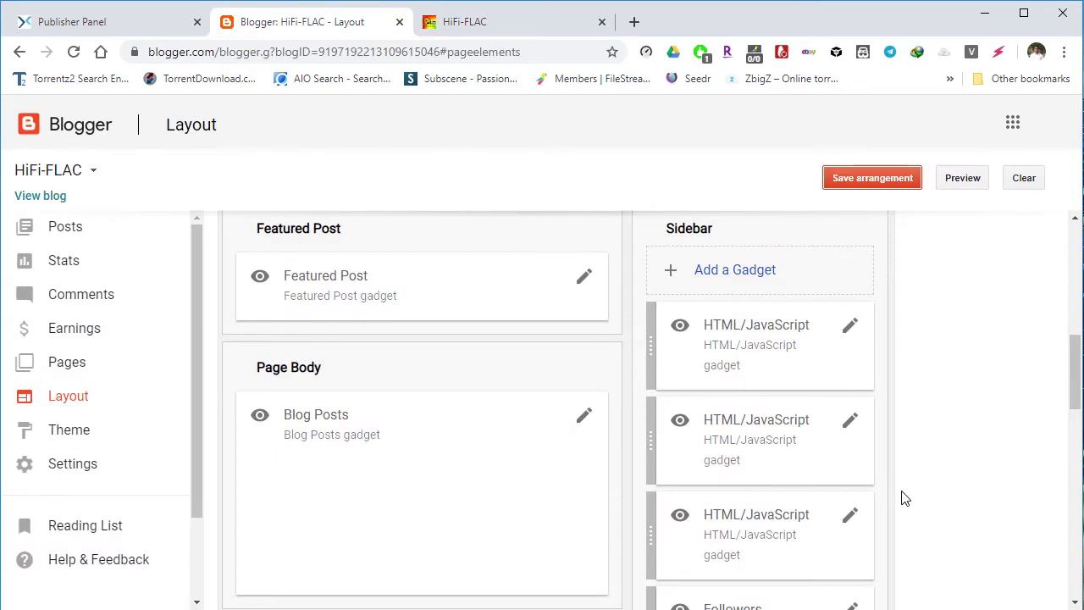
pyautogui.scroll(-10, 816, 503)
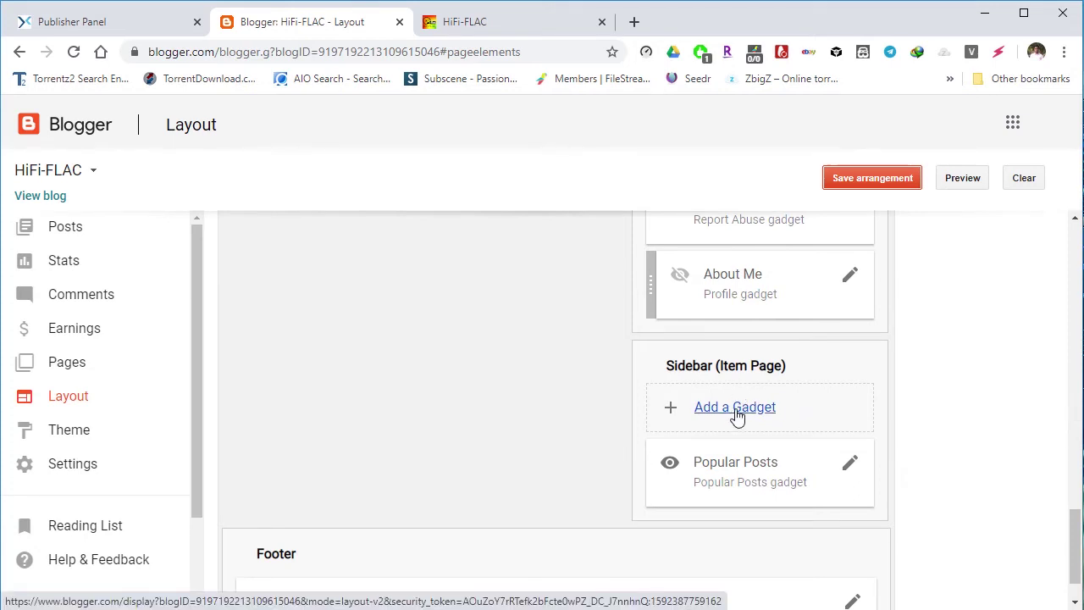
pyautogui.scroll(-1, 736, 415)
pyautogui.scroll(1, 660, 450)
pyautogui.scroll(-1, 508, 462)
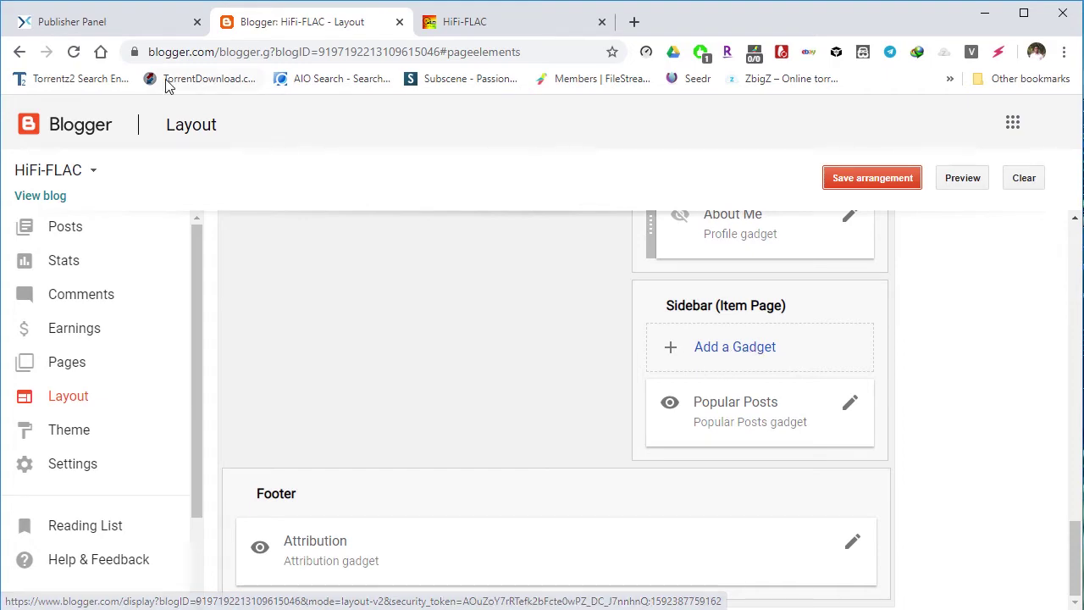
# In the yllix publisher panel, close the popup section, generate a Direct Link ad tag with the Mainstream website type and select its full URL.
pyautogui.click(118, 22)
pyautogui.click(286, 241)
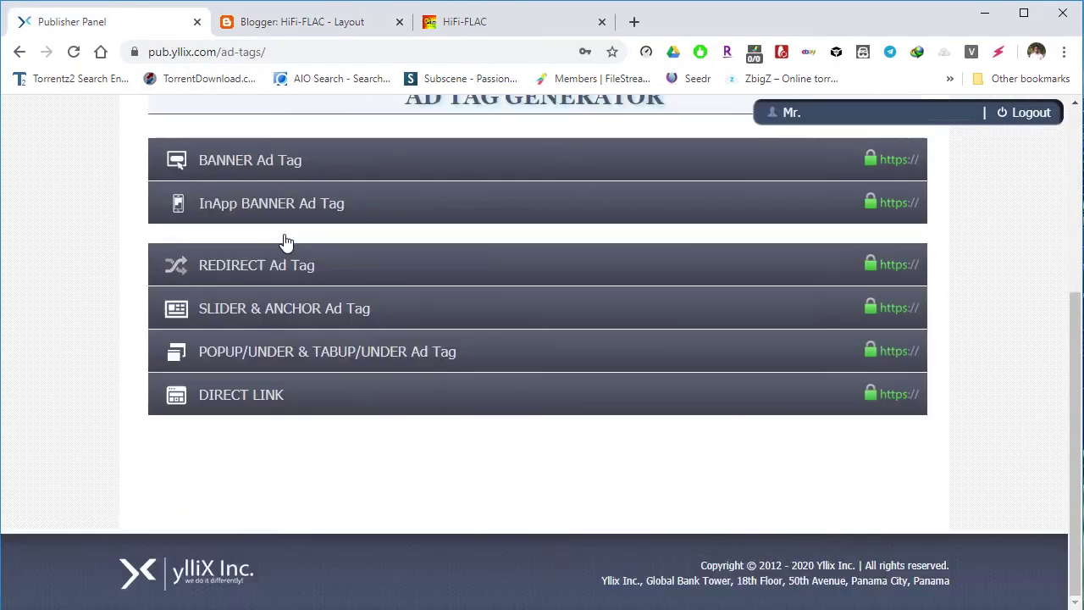
pyautogui.click(237, 407)
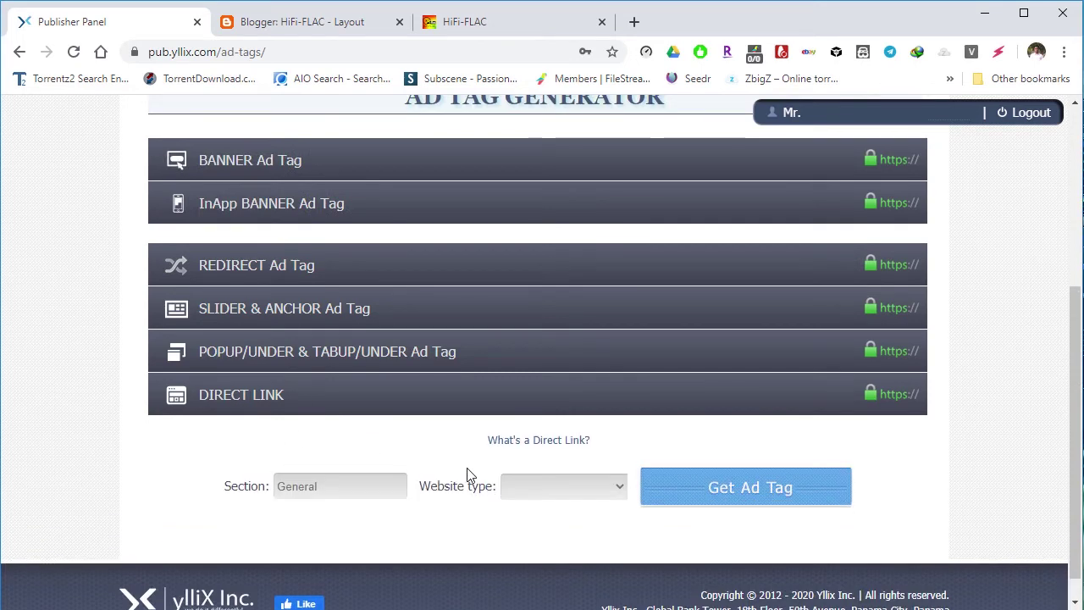
pyautogui.click(596, 500)
pyautogui.click(595, 530)
pyautogui.click(738, 496)
pyautogui.scroll(-4, 474, 445)
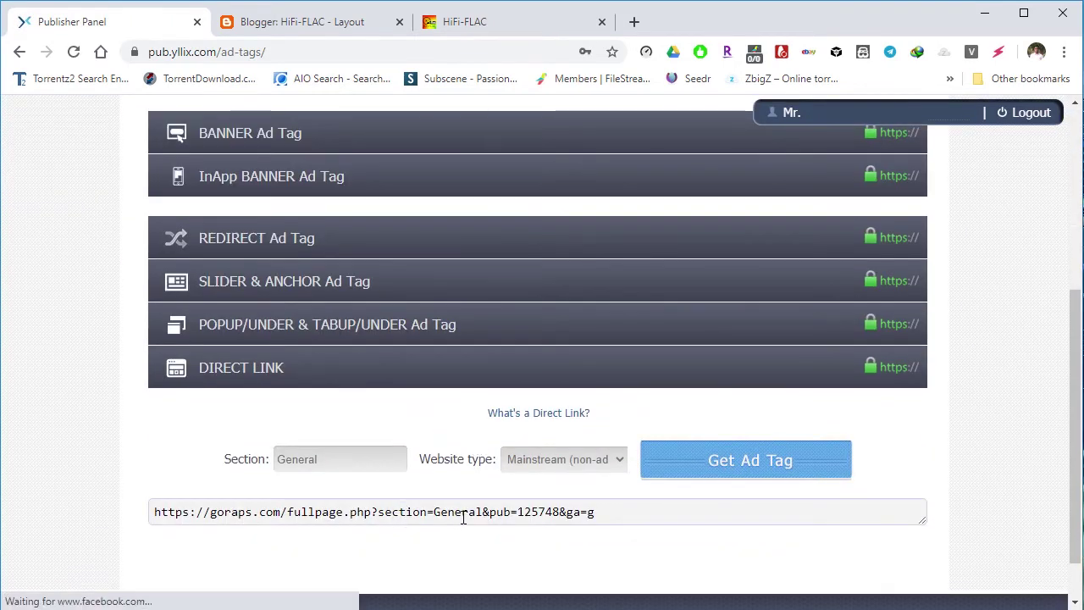
pyautogui.click(463, 517)
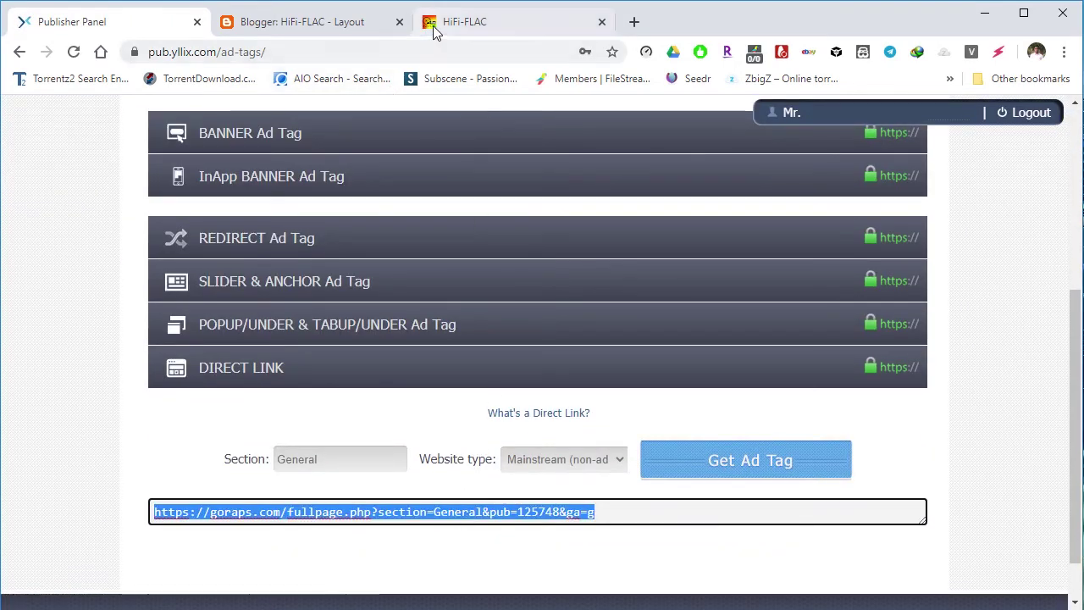
# On the HiFi-FLAC blog, open the "Aashiqui 1990 WAV DIGITAL-Rip" post, examine its download buttons and return to the Blogger layout.
pyautogui.click(327, 25)
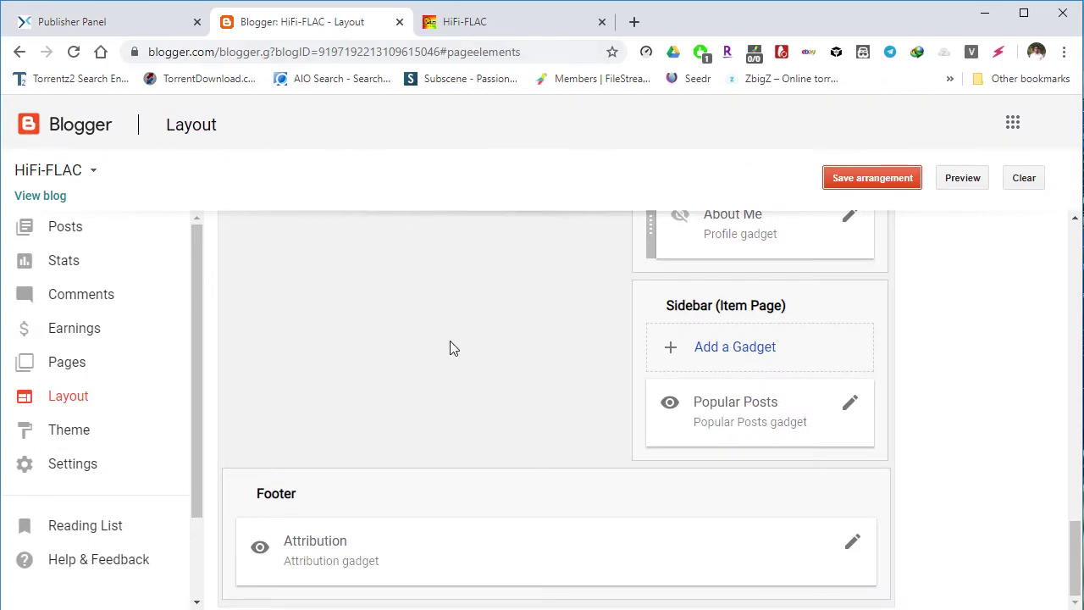
pyautogui.click(471, 19)
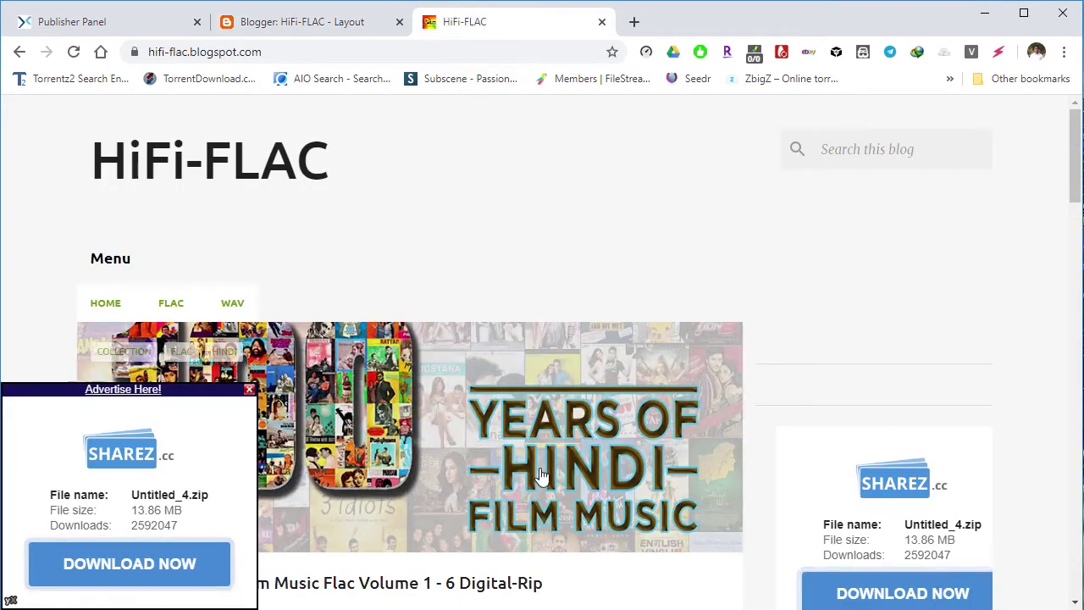
pyautogui.scroll(-5, 459, 515)
pyautogui.click(481, 543)
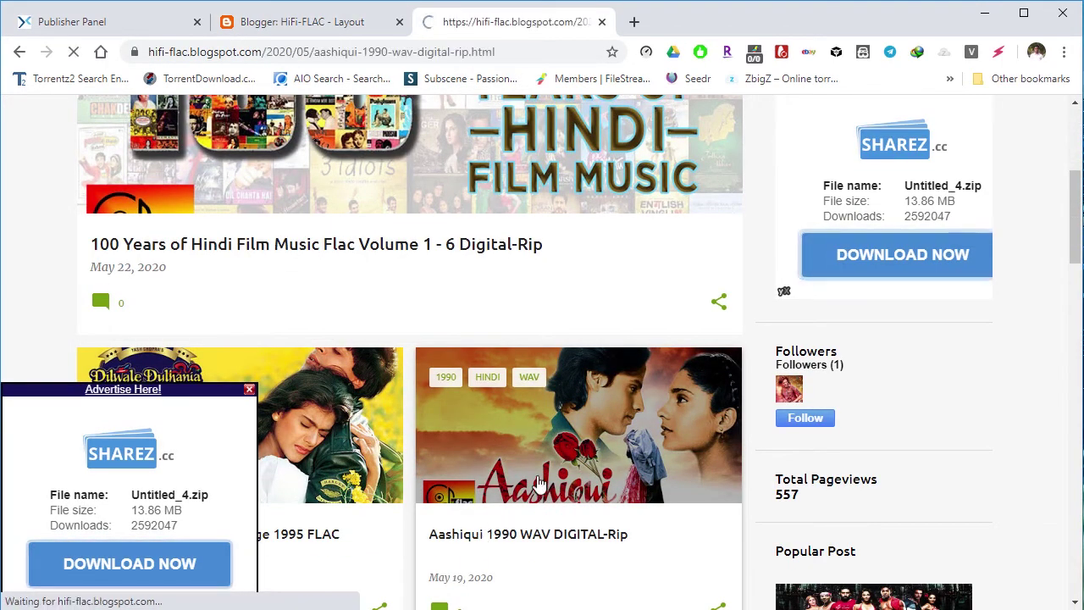
pyautogui.scroll(-20, 538, 483)
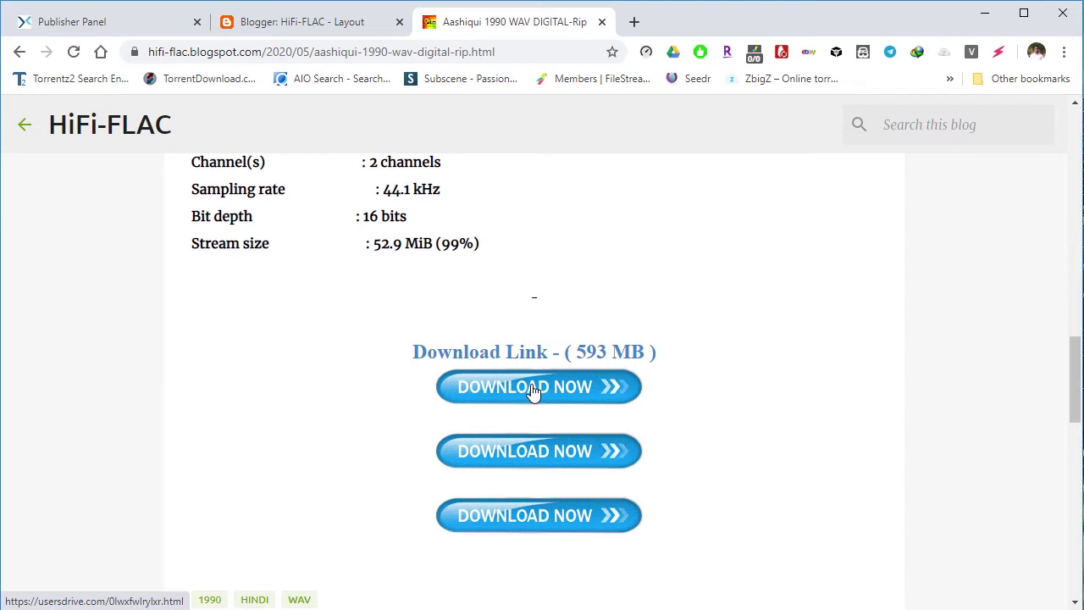
pyautogui.click(251, 32)
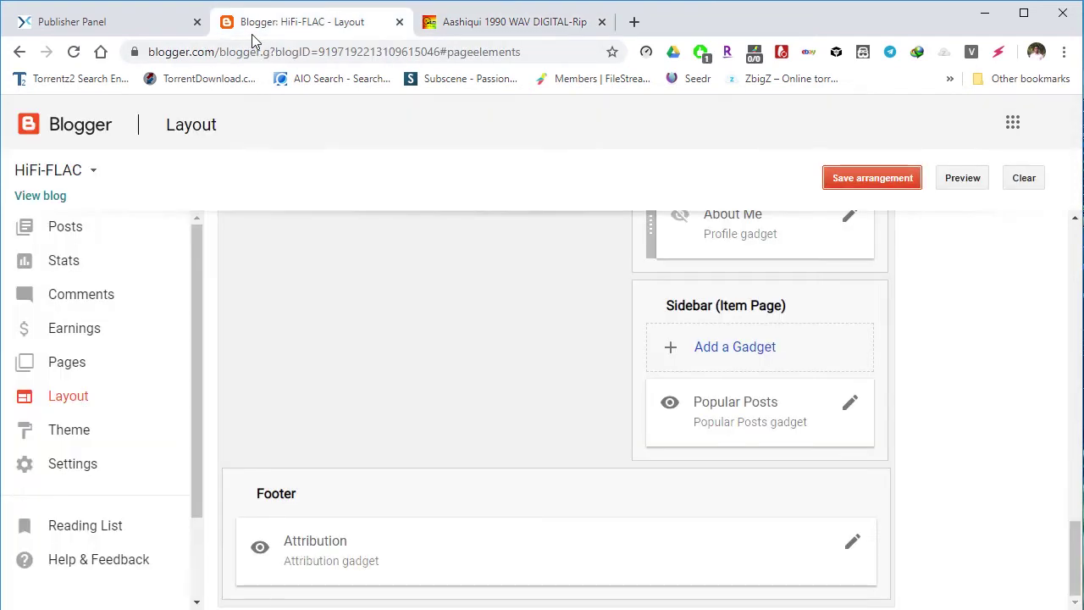
# Switch back to the yllix publisher panel and generate a publisher report for the last 7 days.
pyautogui.click(72, 21)
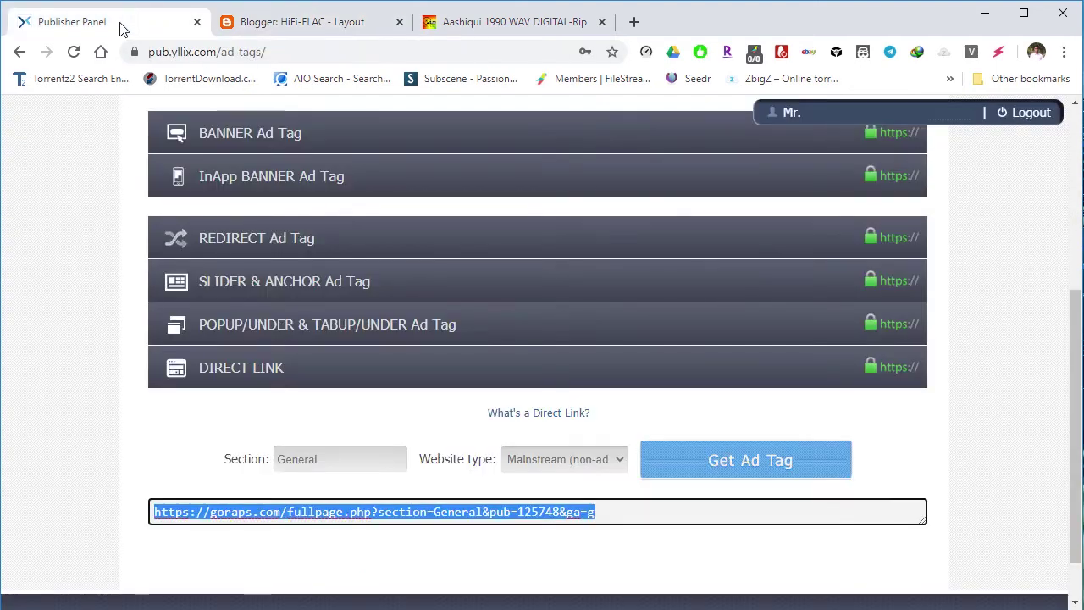
pyautogui.click(684, 472)
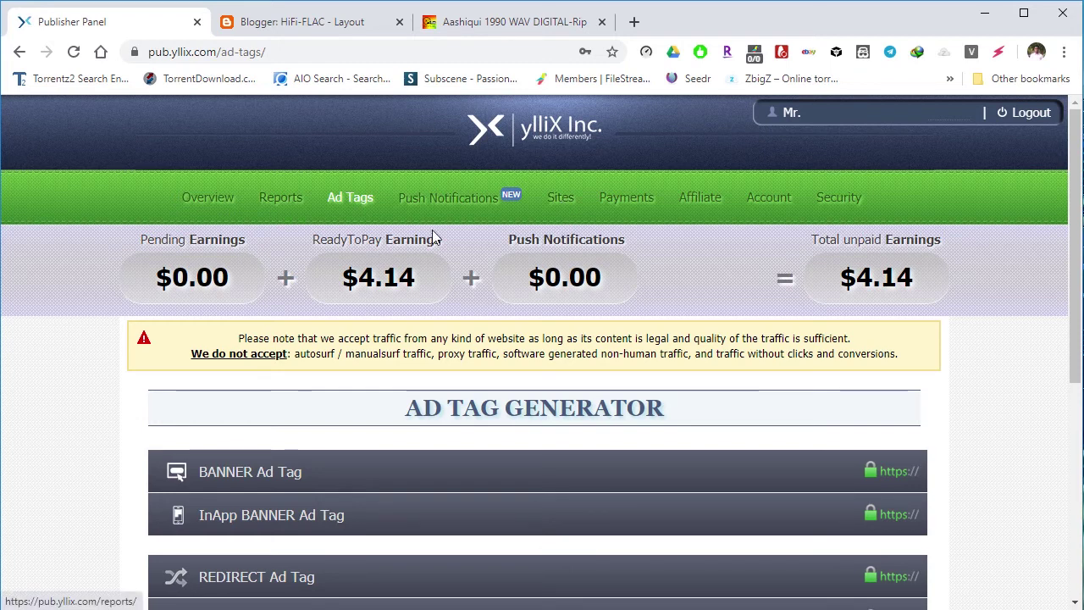
pyautogui.click(275, 203)
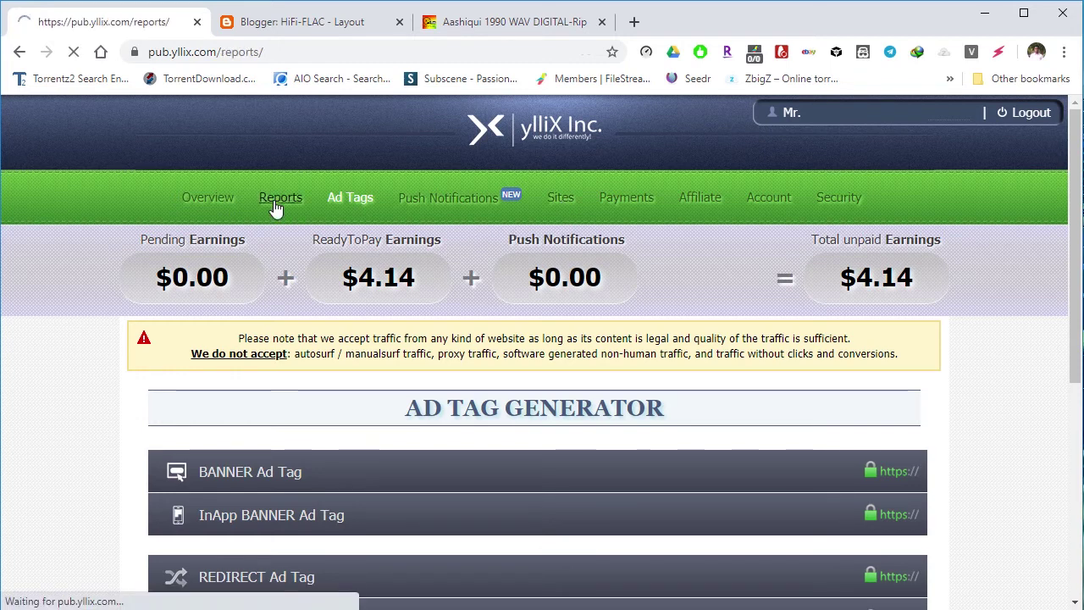
pyautogui.scroll(-6, 942, 472)
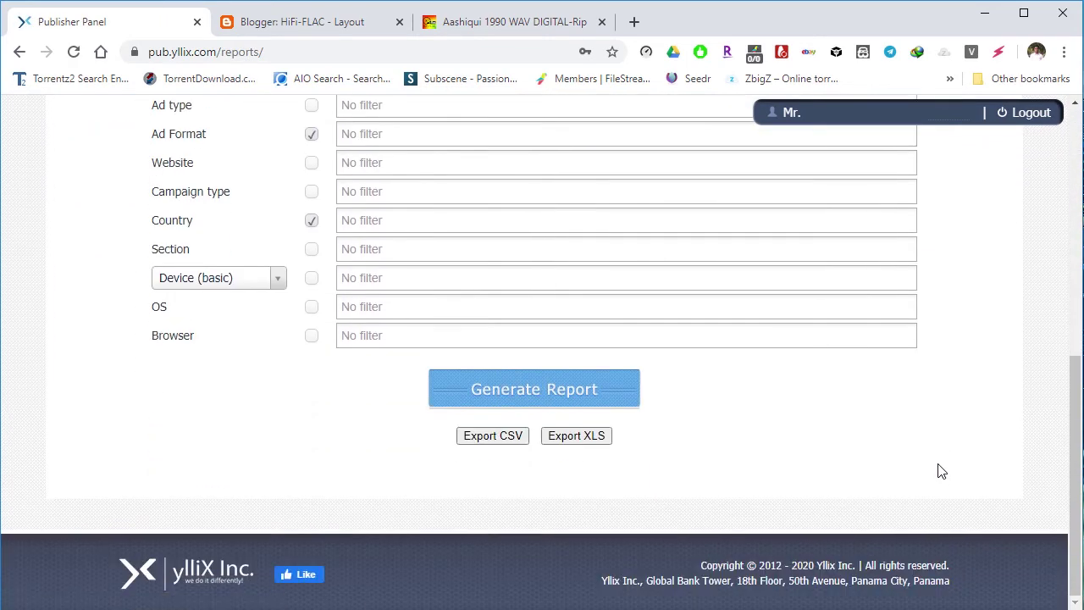
pyautogui.scroll(2, 941, 472)
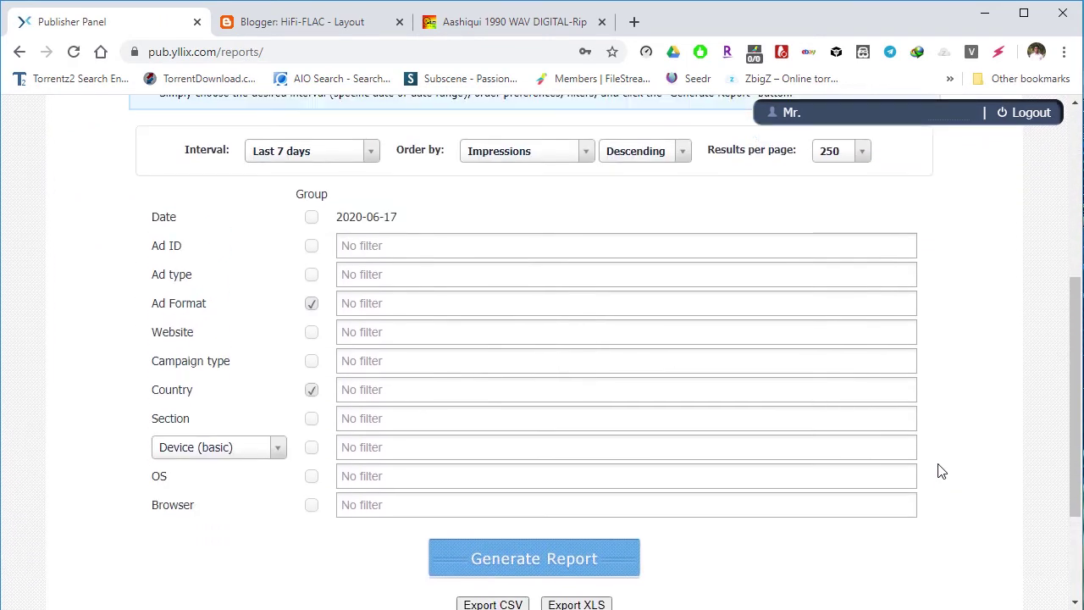
pyautogui.click(523, 560)
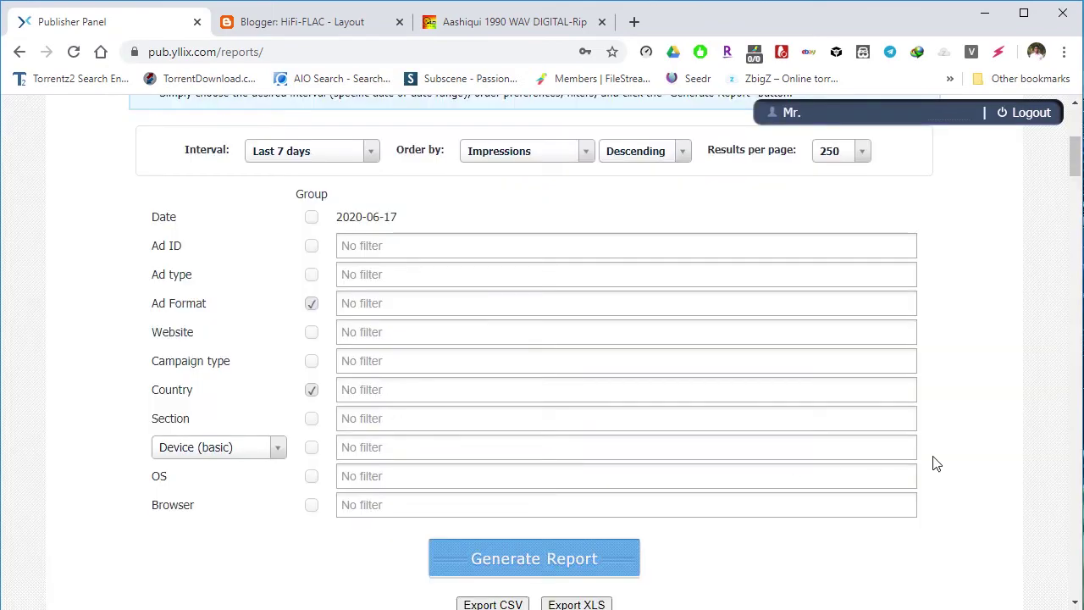
# Examine the report's totals for clicks, conversions and conversion rate, and its rows by ad format and country.
pyautogui.scroll(-4, 934, 460)
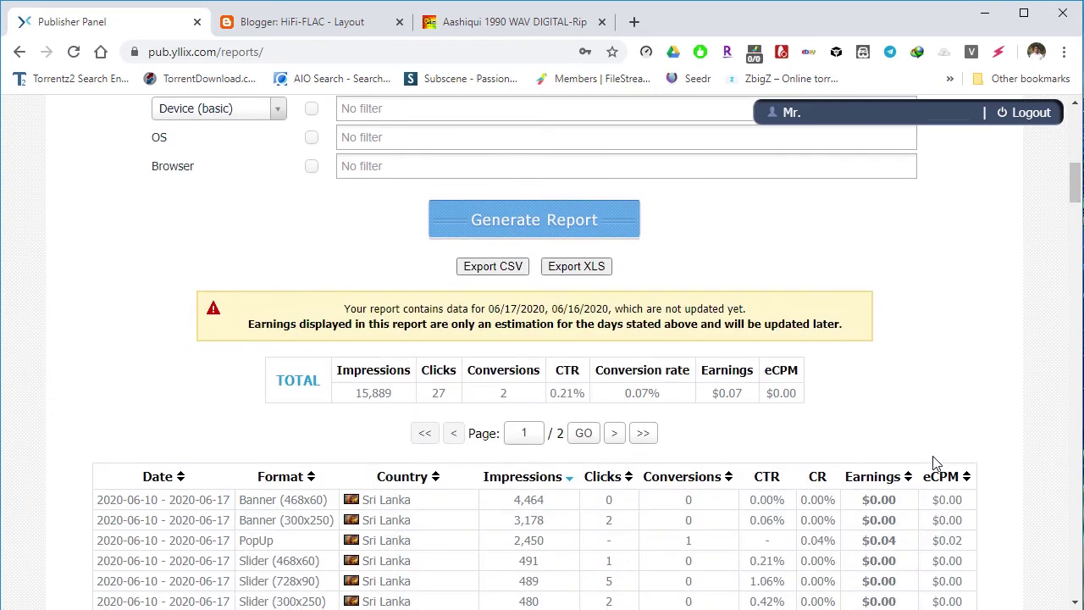
pyautogui.scroll(-2, 955, 415)
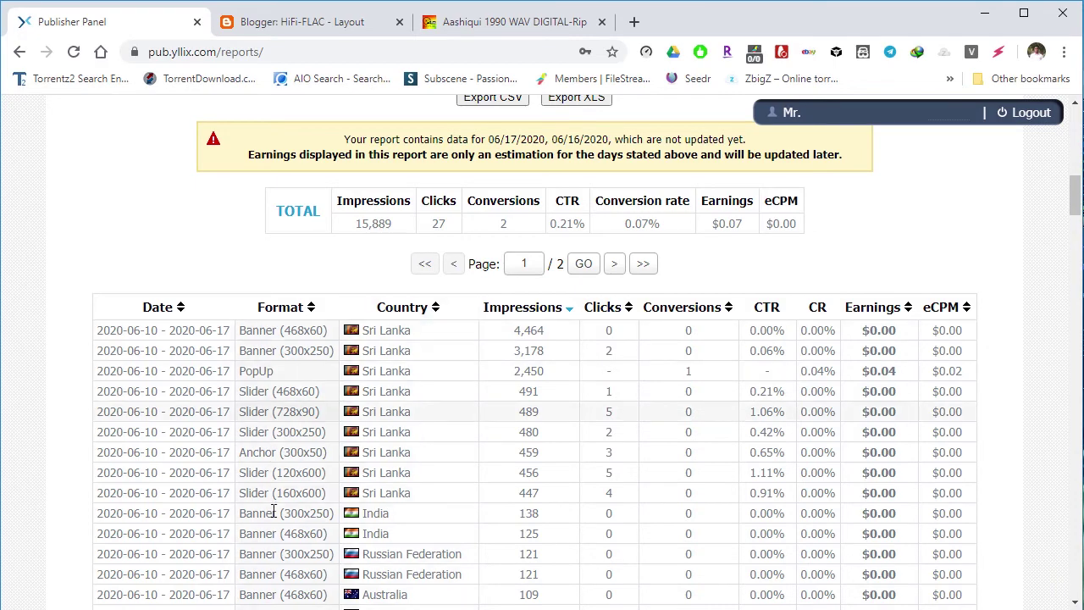
pyautogui.scroll(-3, 399, 415)
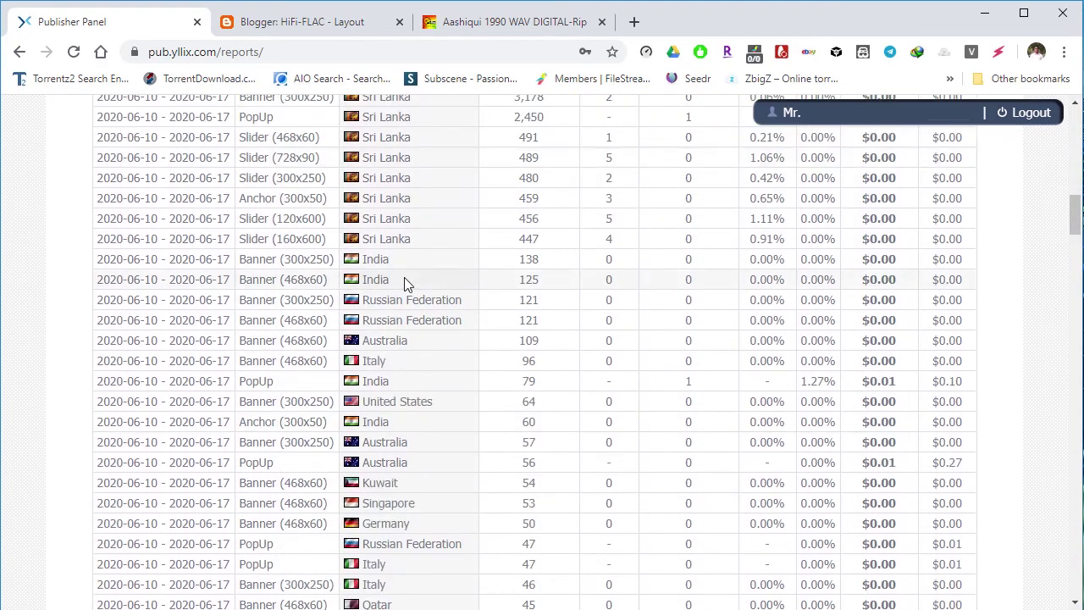
pyautogui.scroll(4, 405, 530)
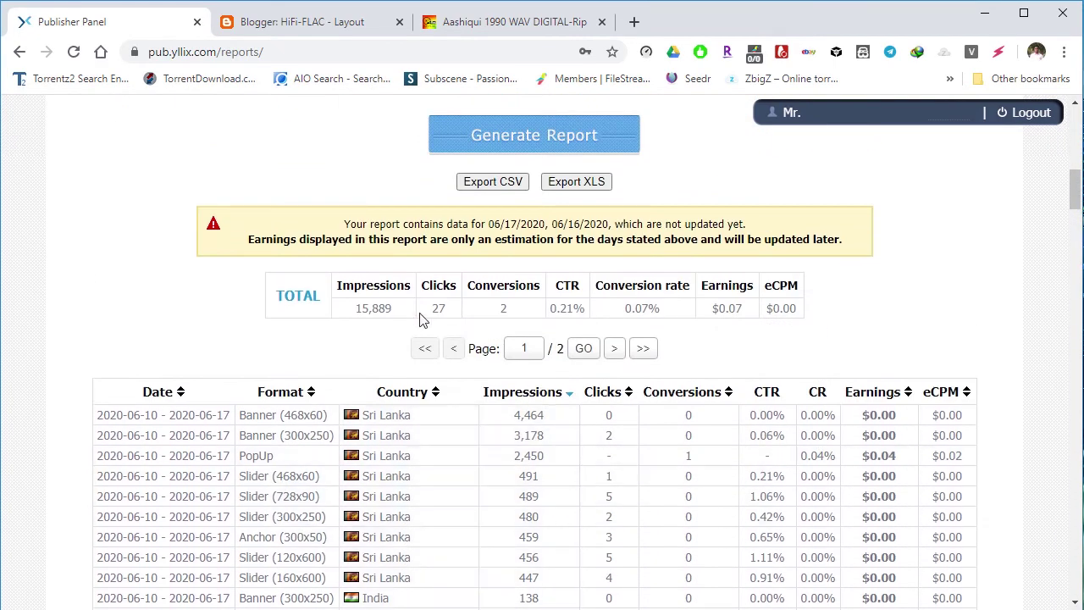
pyautogui.doubleClick(437, 309)
pyautogui.click(488, 314)
pyautogui.moveTo(648, 308); pyautogui.dragTo(627, 308)
pyautogui.scroll(10, 640, 330)
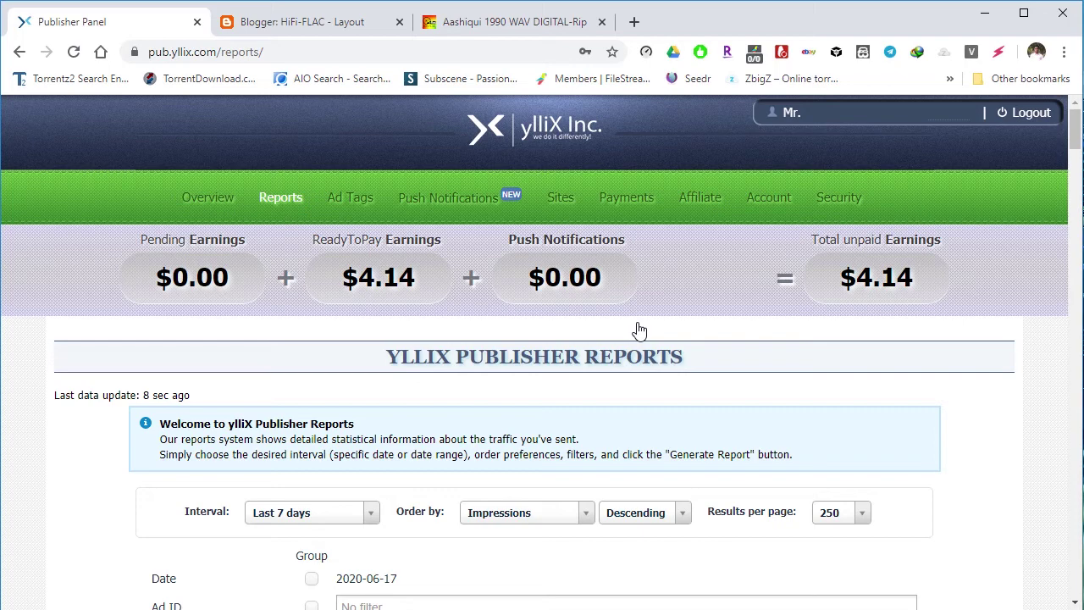
# Examine the category, 7-day traffic and status of the registered websites, and open the payment settings and history.
pyautogui.click(568, 206)
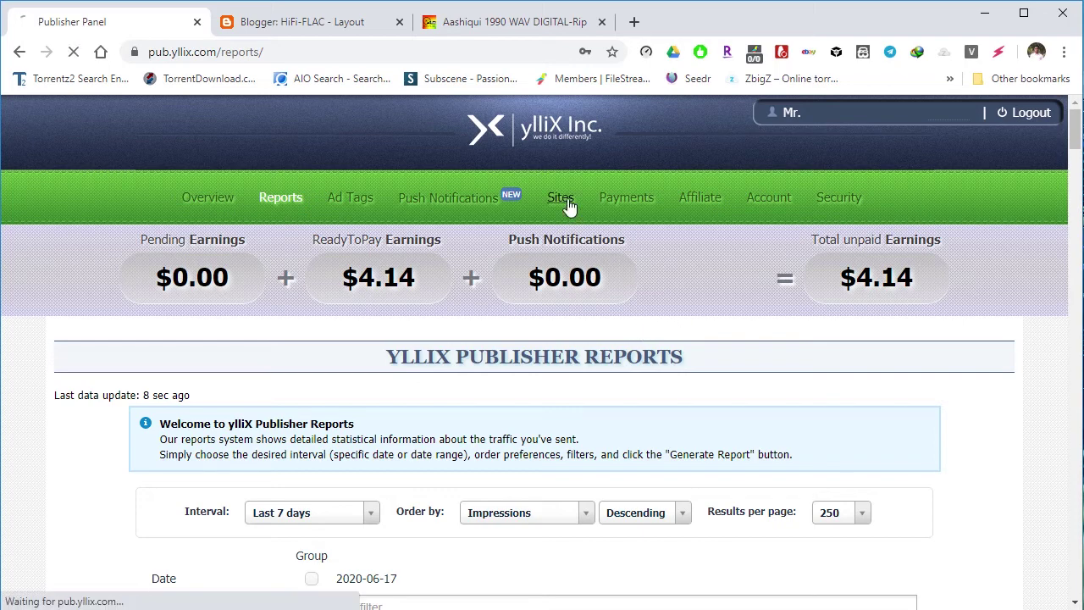
pyautogui.scroll(-2, 934, 454)
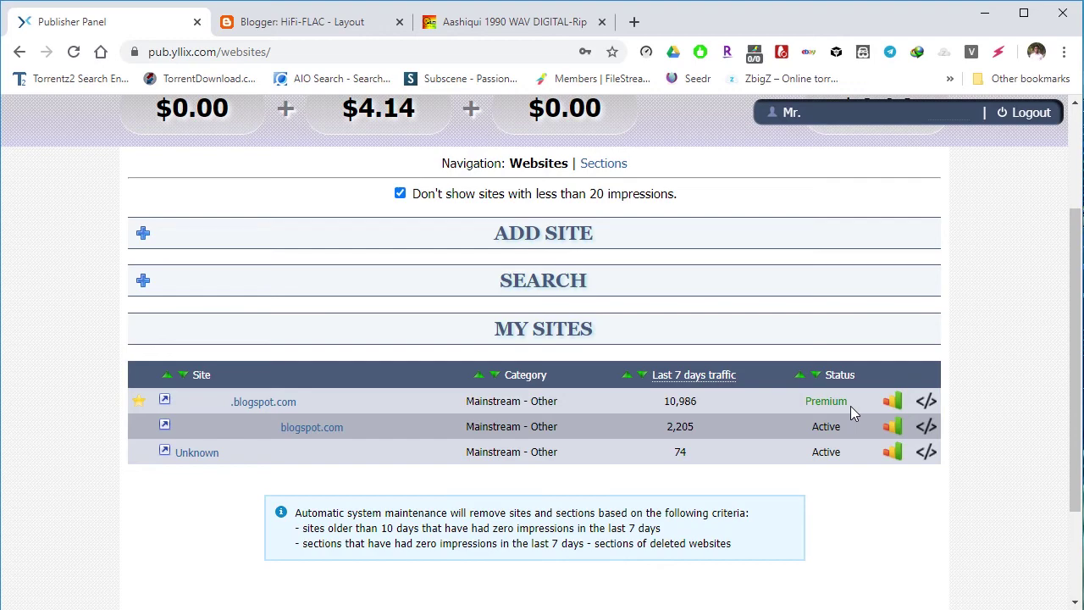
pyautogui.scroll(2, 269, 312)
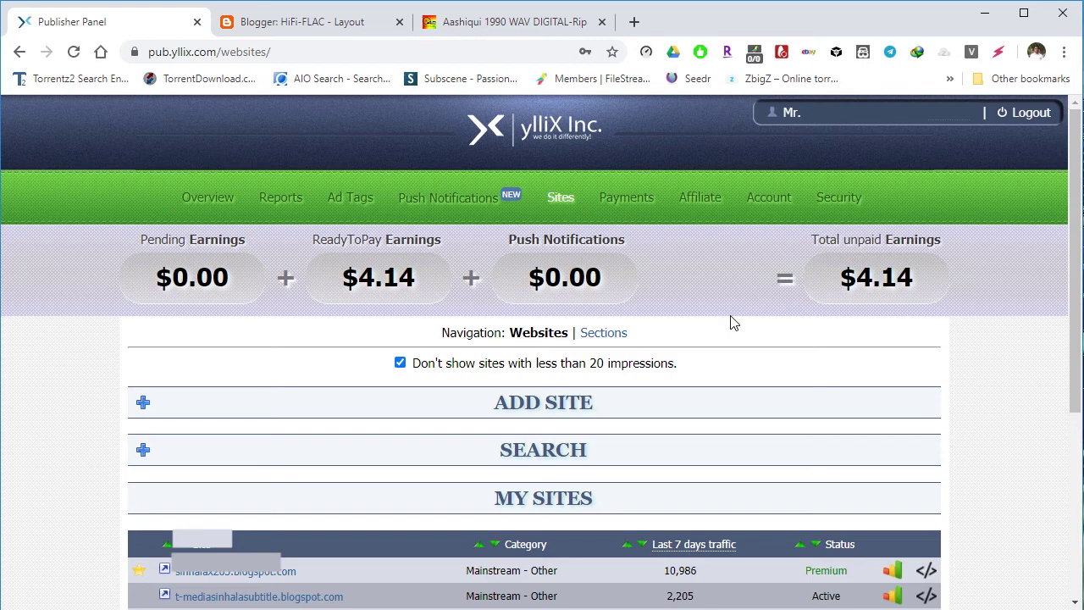
pyautogui.click(633, 203)
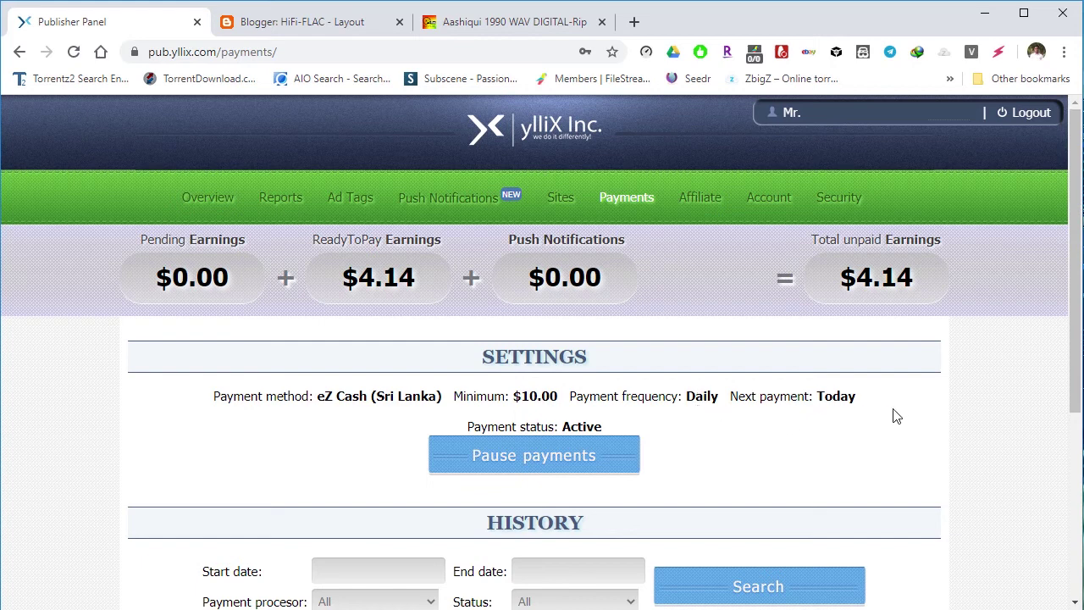
# Open the account's payment information and examine the available payment methods and payment frequencies.
pyautogui.click(762, 203)
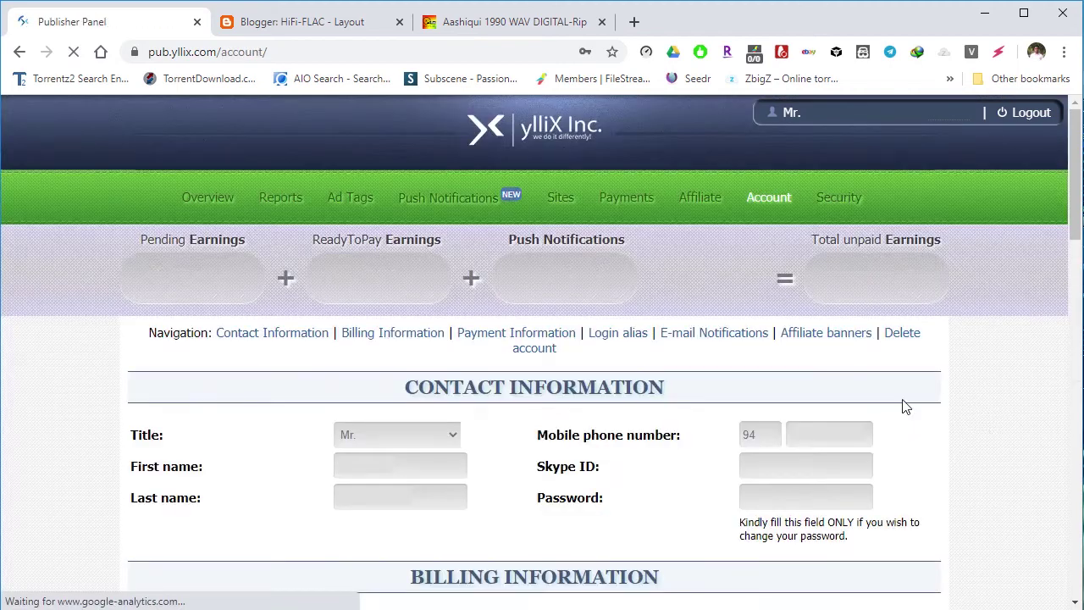
pyautogui.scroll(-5, 989, 437)
pyautogui.scroll(-4, 993, 441)
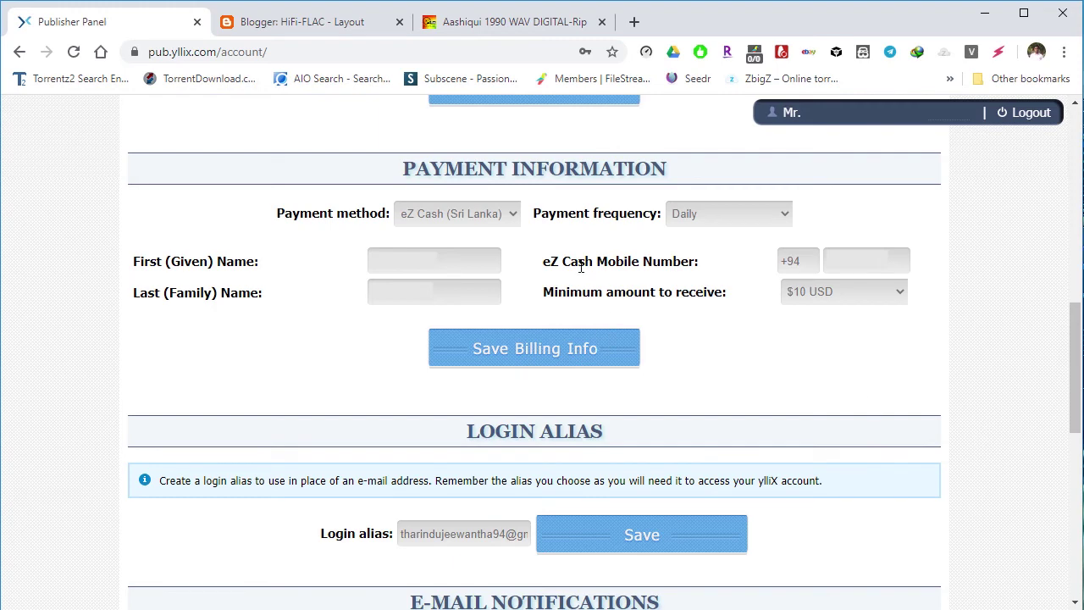
pyautogui.click(510, 219)
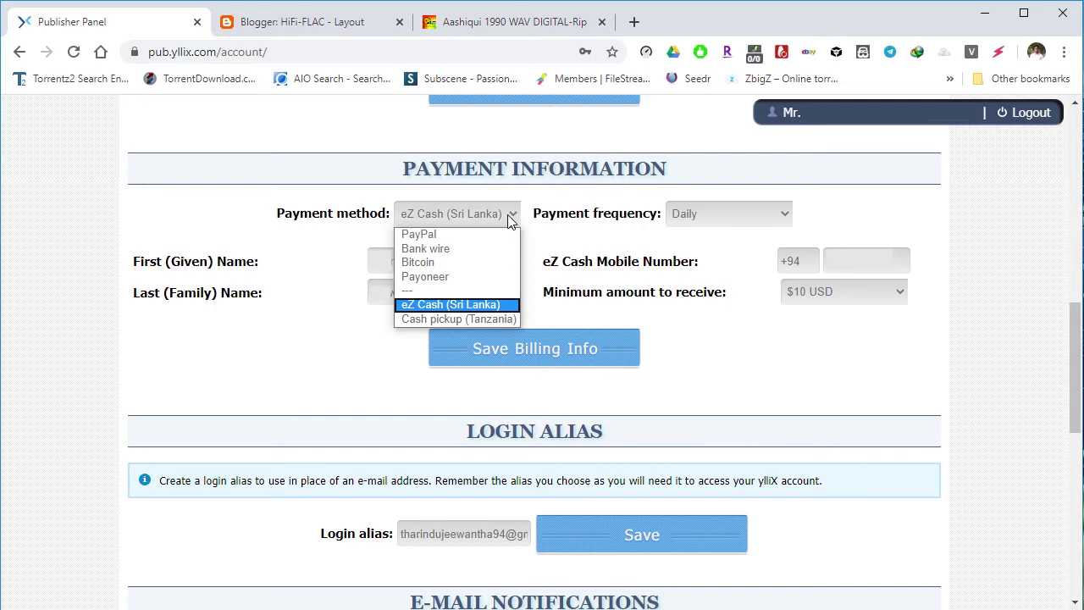
pyautogui.click(665, 248)
pyautogui.click(784, 215)
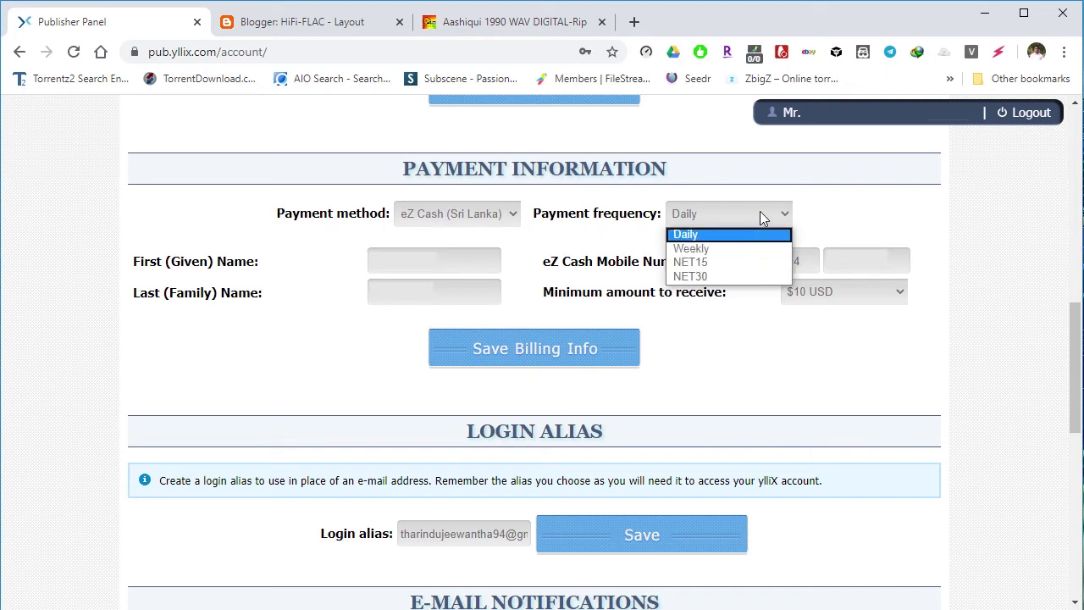
pyautogui.click(818, 217)
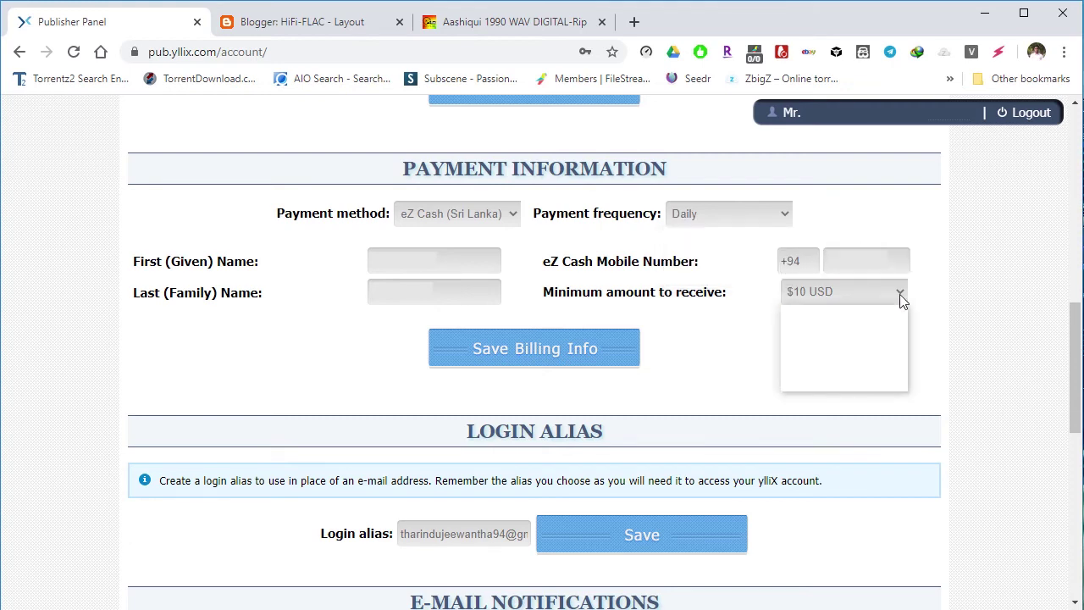
# Choose $10 USD as the minimum amount to receive and look through the payment methods again without changing the selection.
pyautogui.click(900, 294)
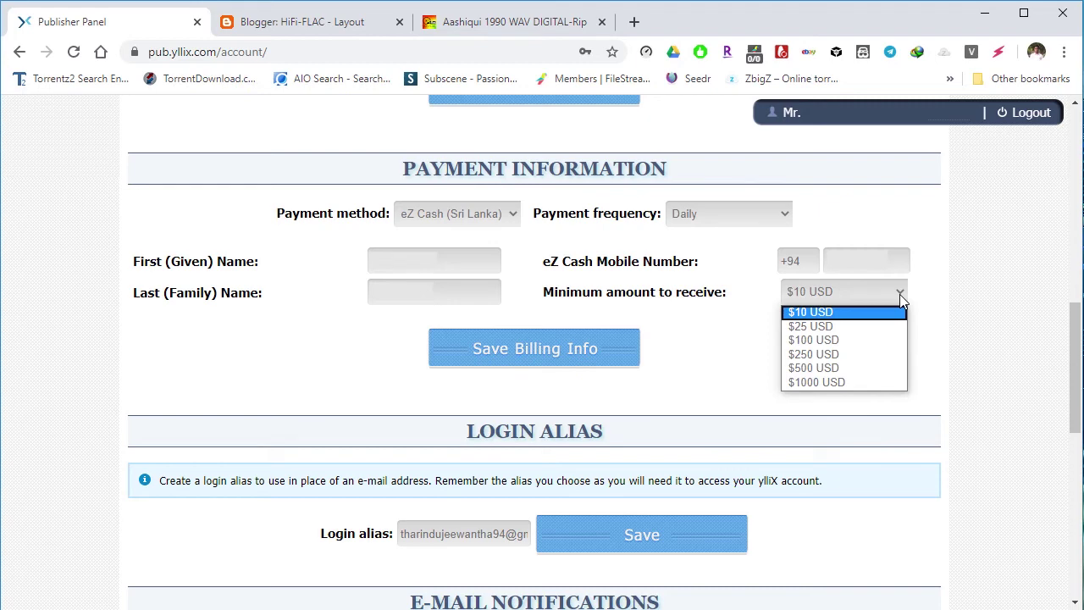
pyautogui.click(851, 317)
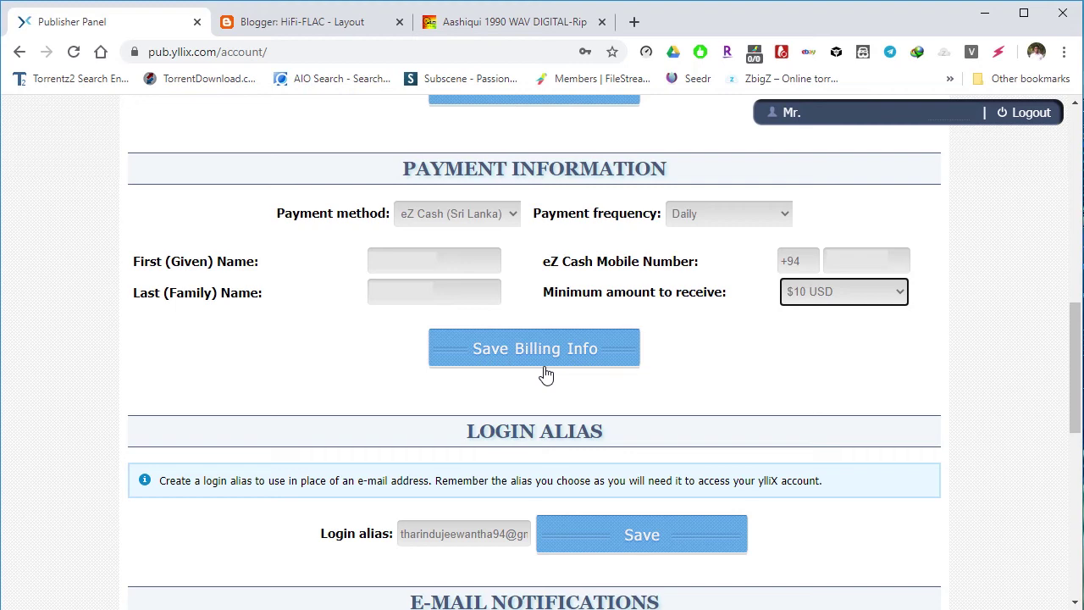
pyautogui.click(513, 213)
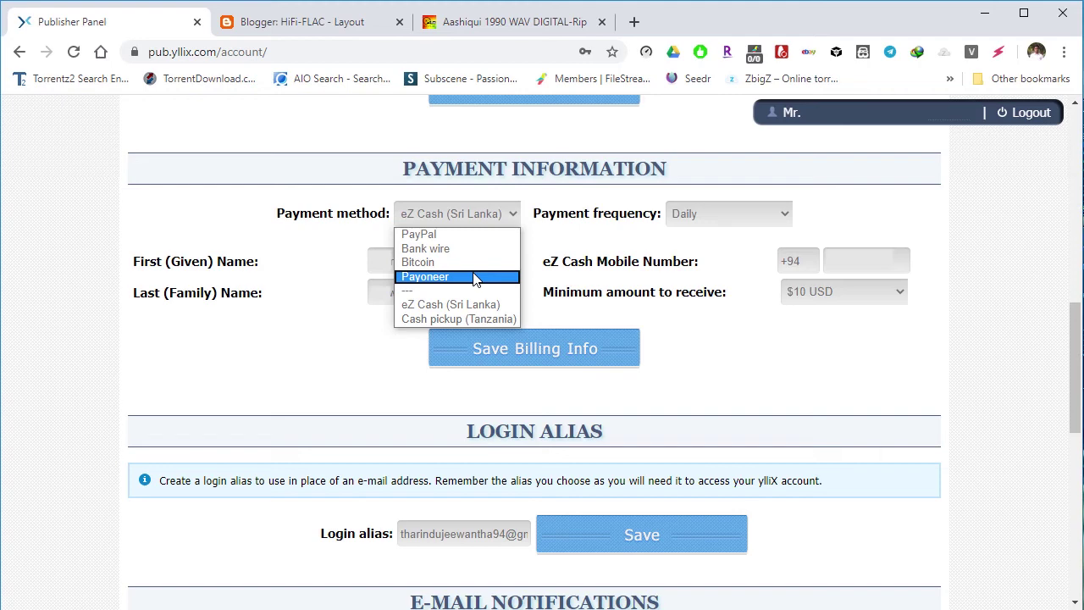
pyautogui.click(551, 313)
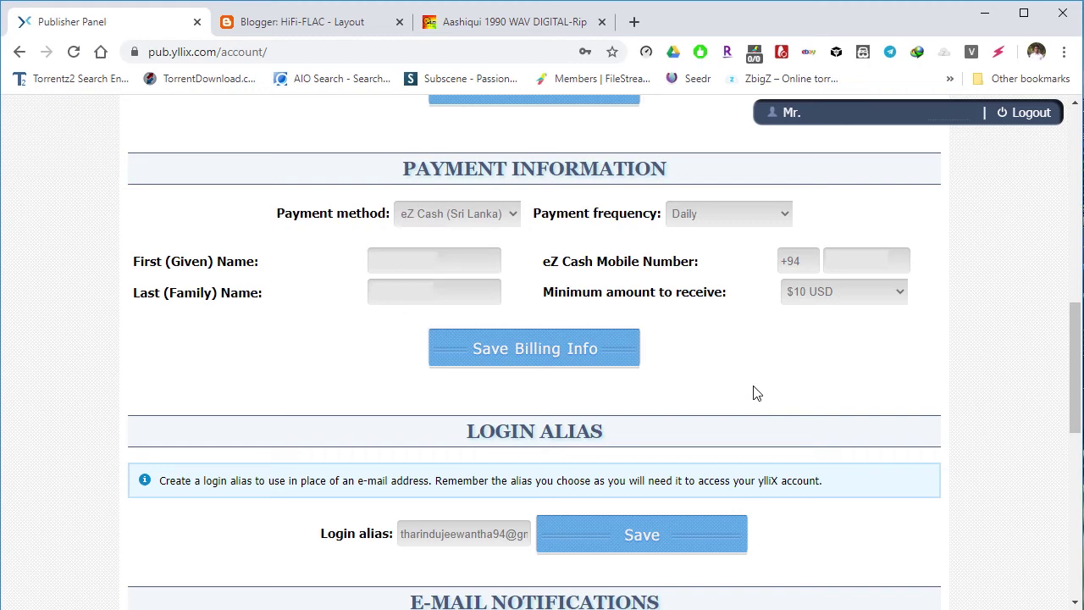
# Return to the payment history, download the PDF invoice of the paid eZ Cash payment and examine it from top to bottom.
pyautogui.hotkey('alt', 'Left')
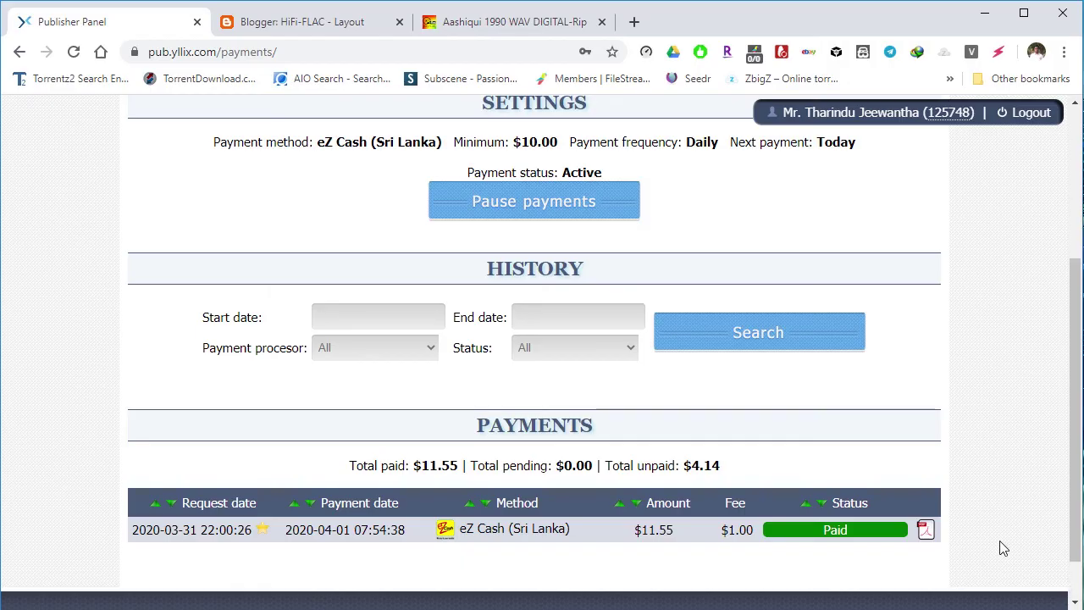
pyautogui.click(815, 488)
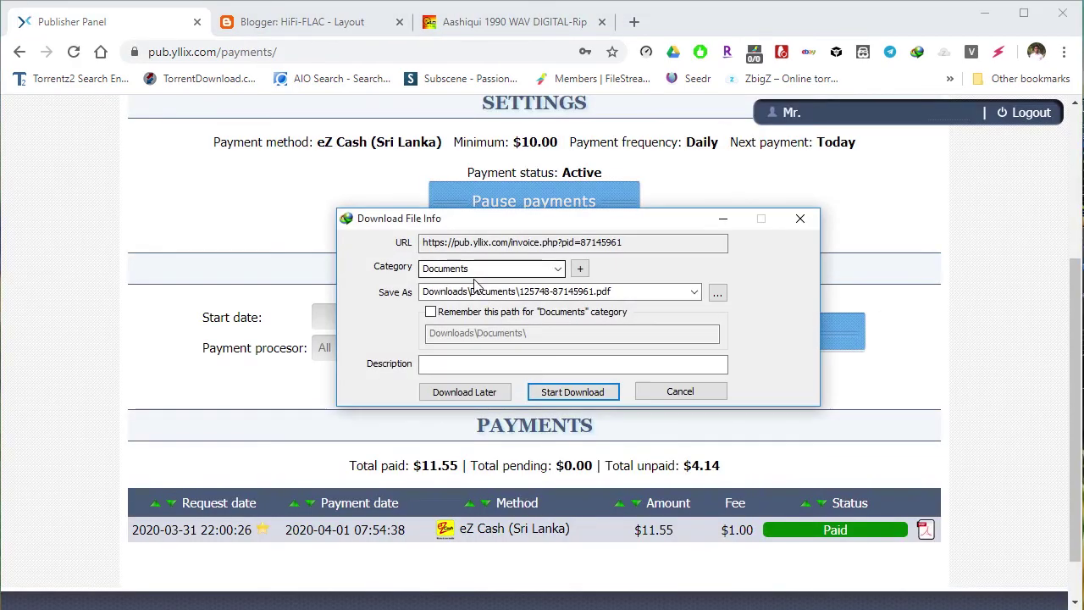
pyautogui.click(573, 391)
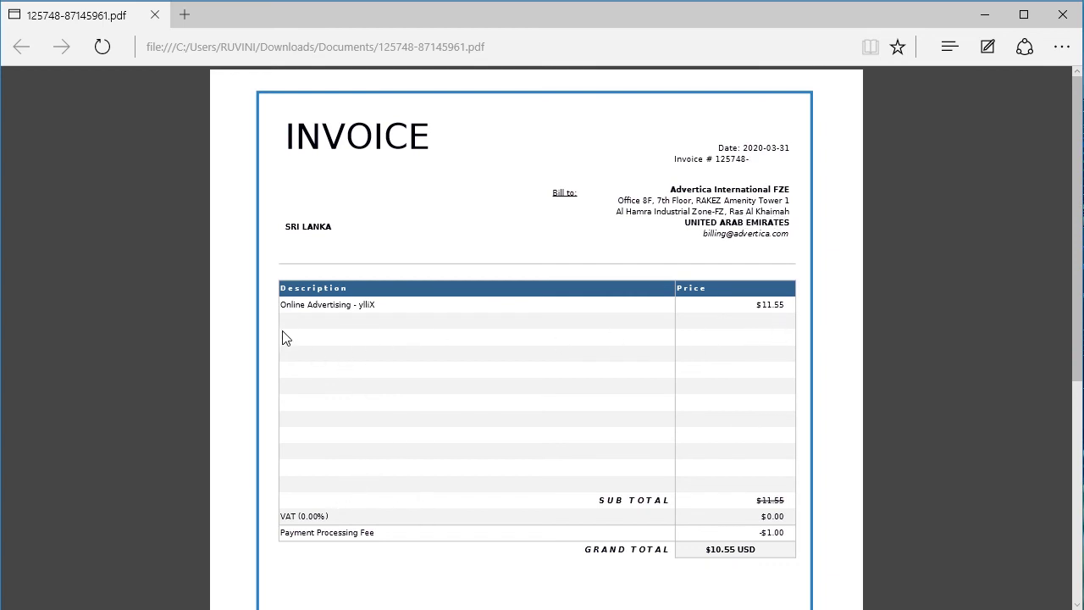
pyautogui.scroll(-4, 634, 435)
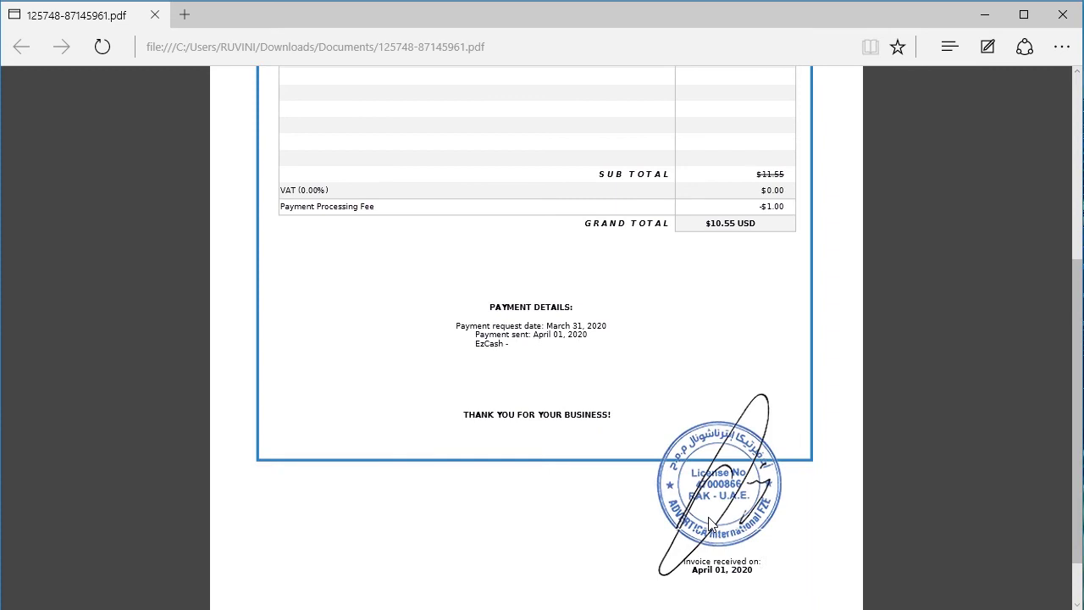
pyautogui.scroll(4, 716, 499)
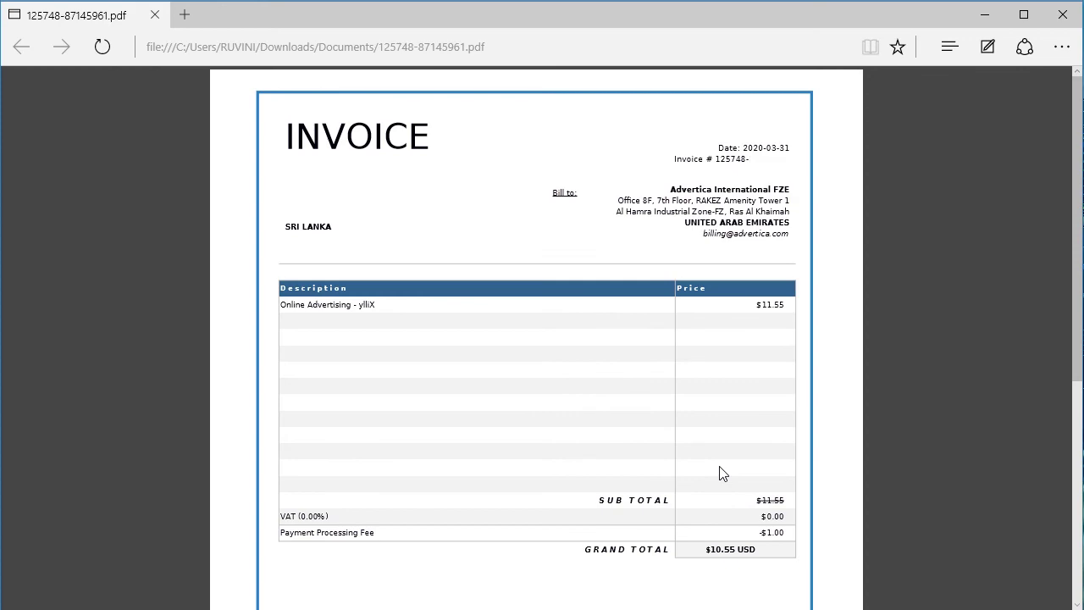